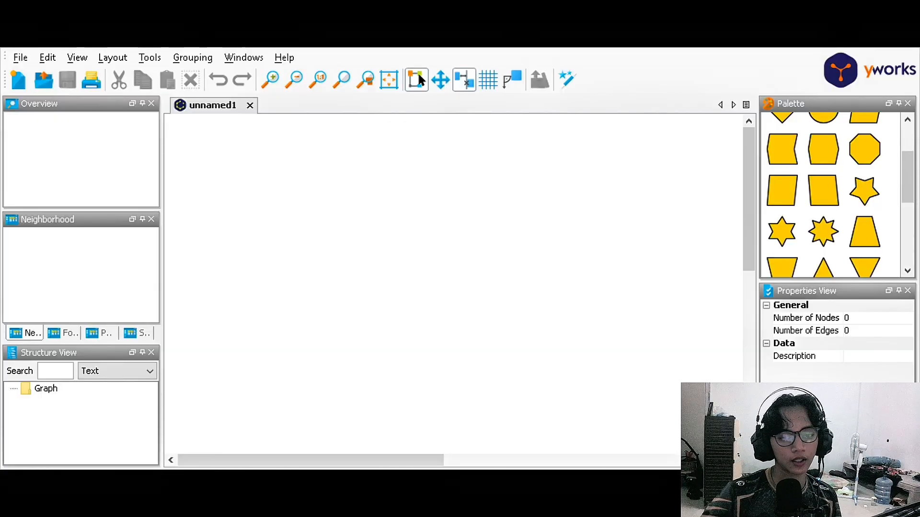
# - Place three plain Entity nodes from the Entity Relationship palette in a horizontal row on the canvas
pyautogui.scroll(-10, 830, 194)
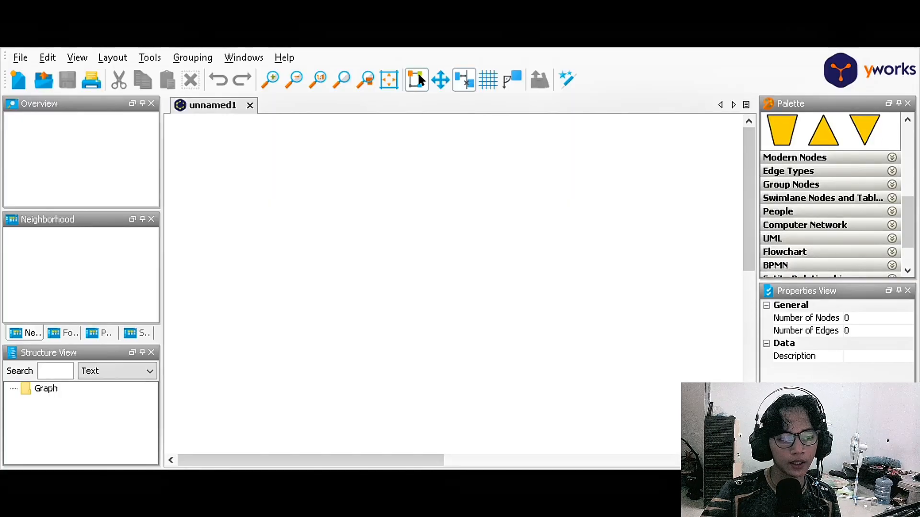
pyautogui.scroll(-2, 830, 195)
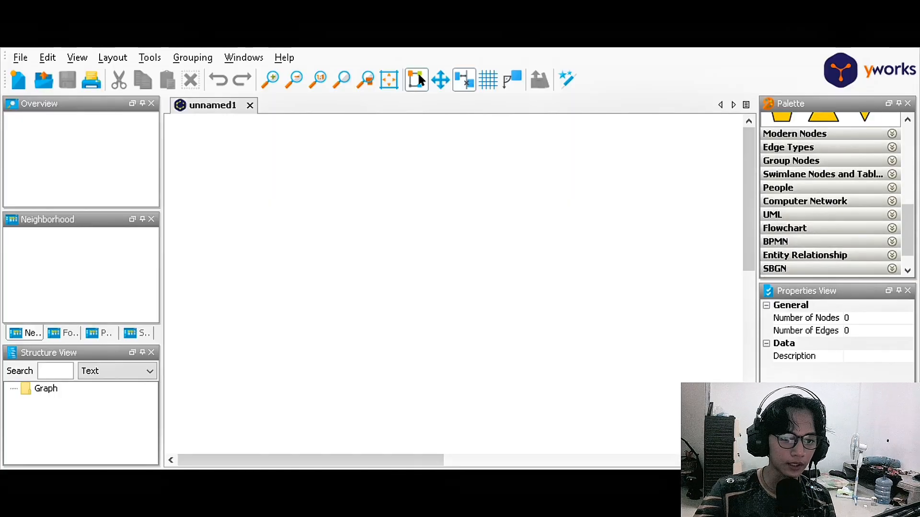
pyautogui.scroll(-2, 830, 195)
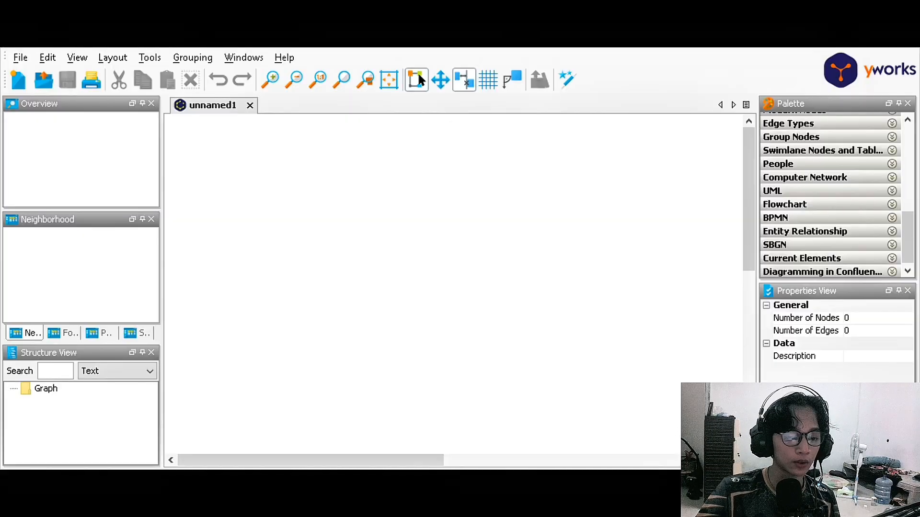
pyautogui.click(830, 231)
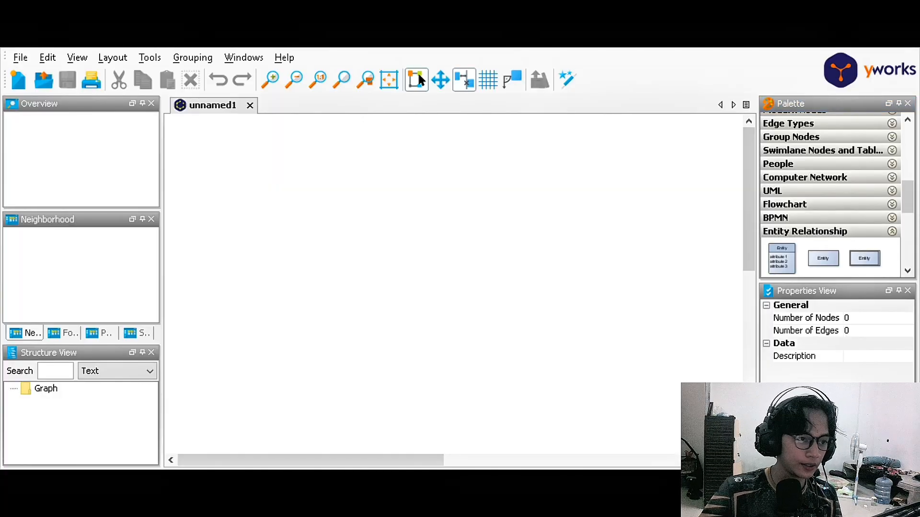
pyautogui.scroll(-1, 825, 243)
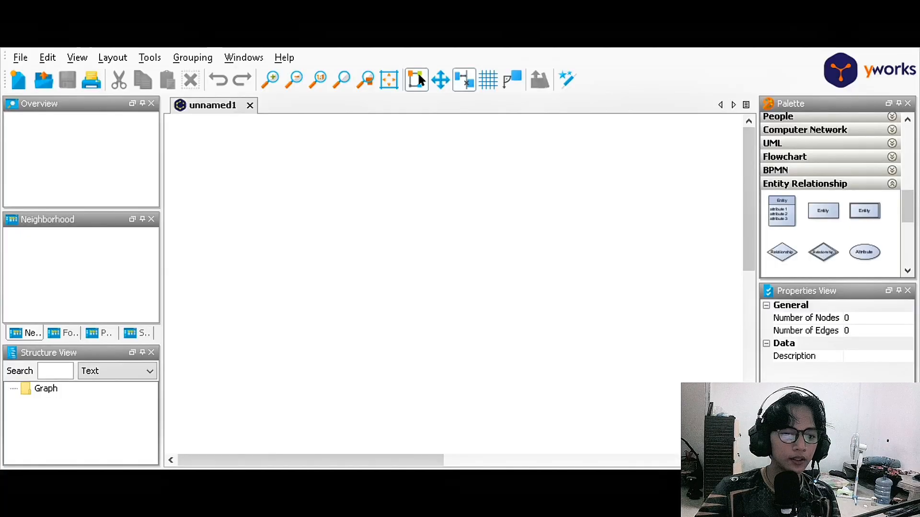
pyautogui.moveTo(823, 210); pyautogui.dragTo(255, 265)
pyautogui.moveTo(823, 210); pyautogui.dragTo(432, 265)
pyautogui.moveTo(823, 211); pyautogui.dragTo(609, 259)
# - Label the leftmost entity in the row "Mahasiswa"
pyautogui.doubleClick(255, 265)
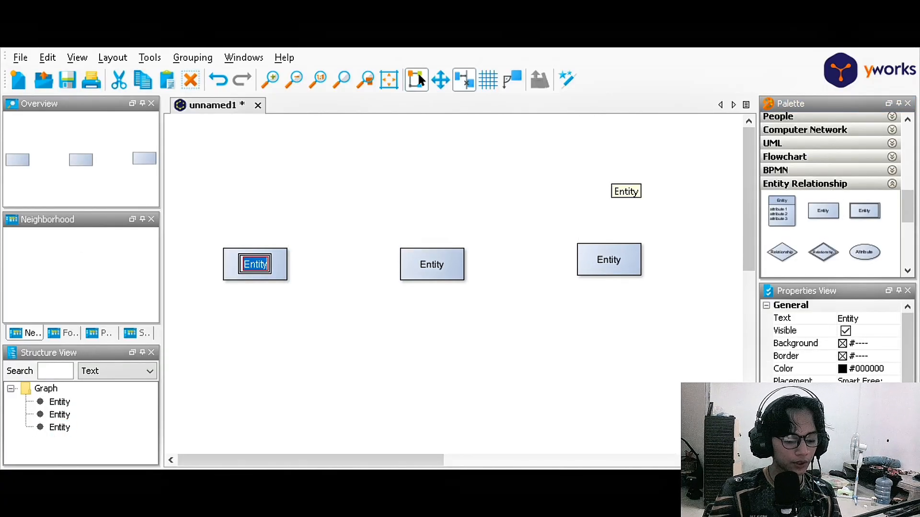
pyautogui.write('Mahasiswa')
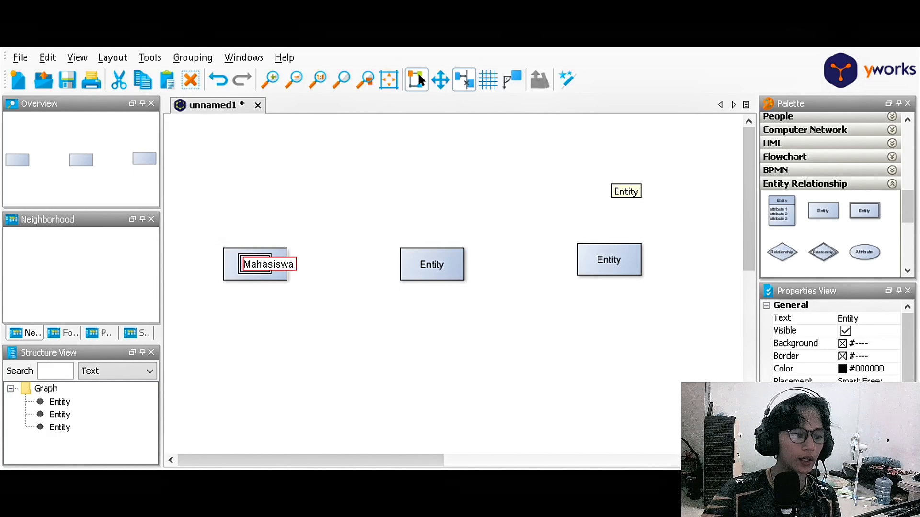
pyautogui.press('Return')
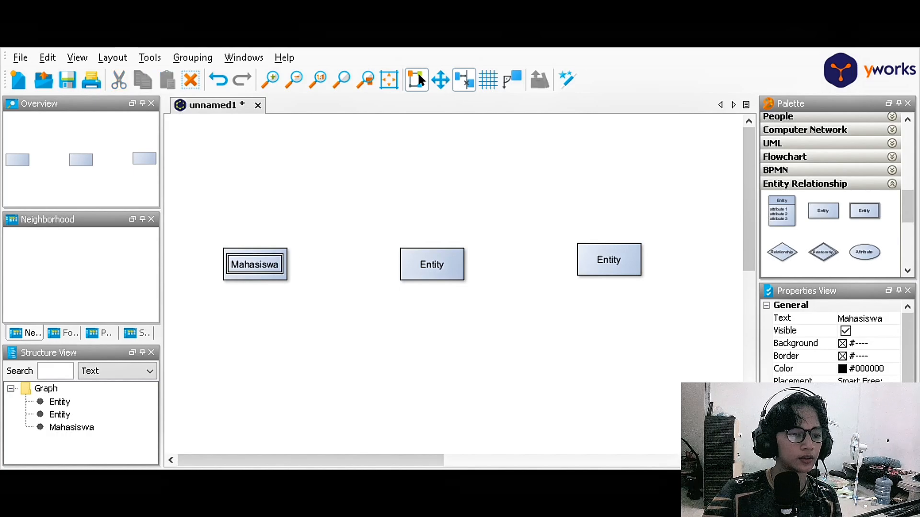
# - Label the middle entity in the row "Matakuliah"
pyautogui.doubleClick(432, 264)
pyautogui.write('DOsen')
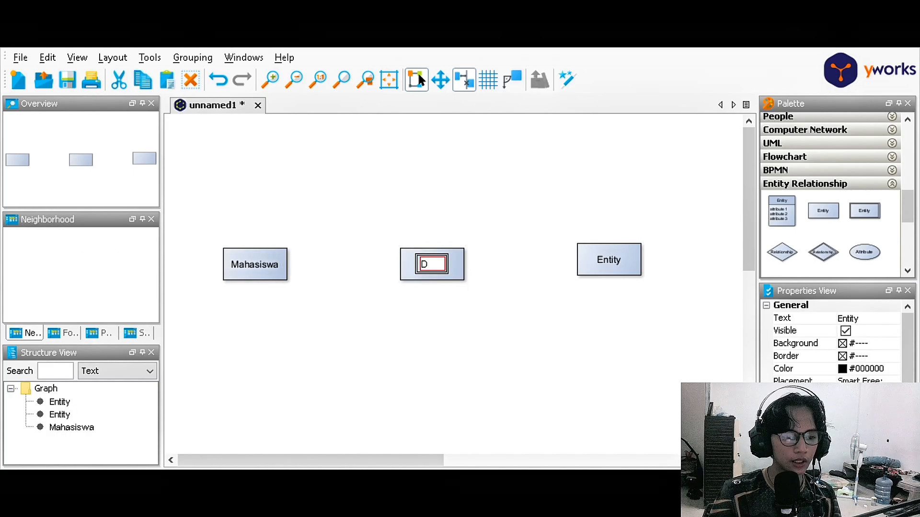
pyautogui.press('BackSpace')
pyautogui.press('BackSpace')
pyautogui.press('BackSpace')
pyautogui.press('BackSpace')
pyautogui.press('BackSpace')
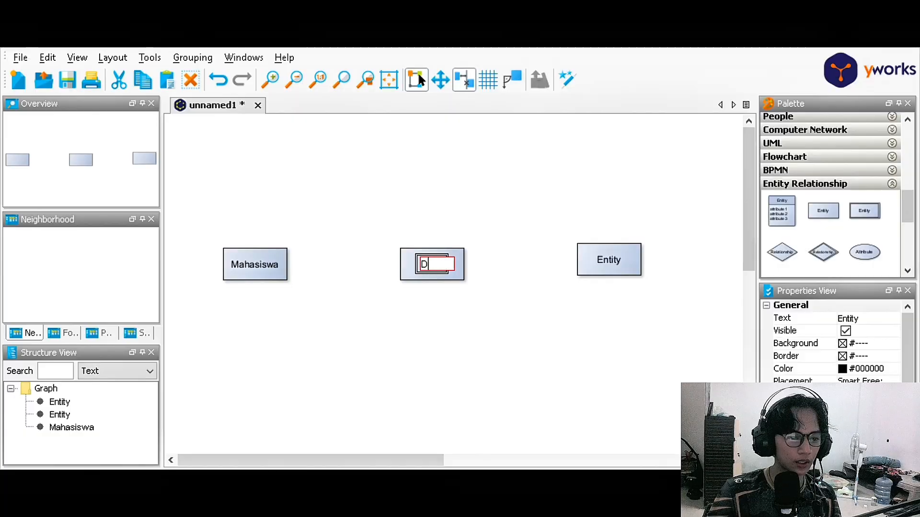
pyautogui.write('Mata')
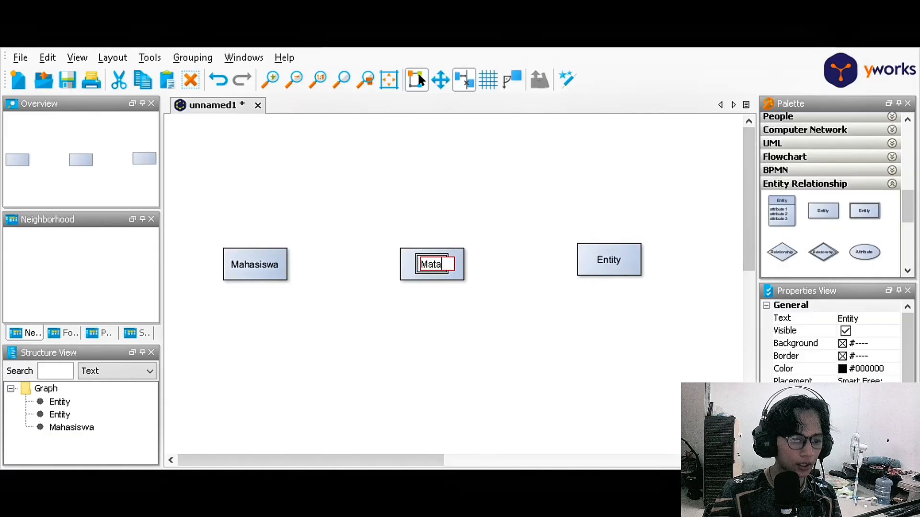
pyautogui.write('kuliah')
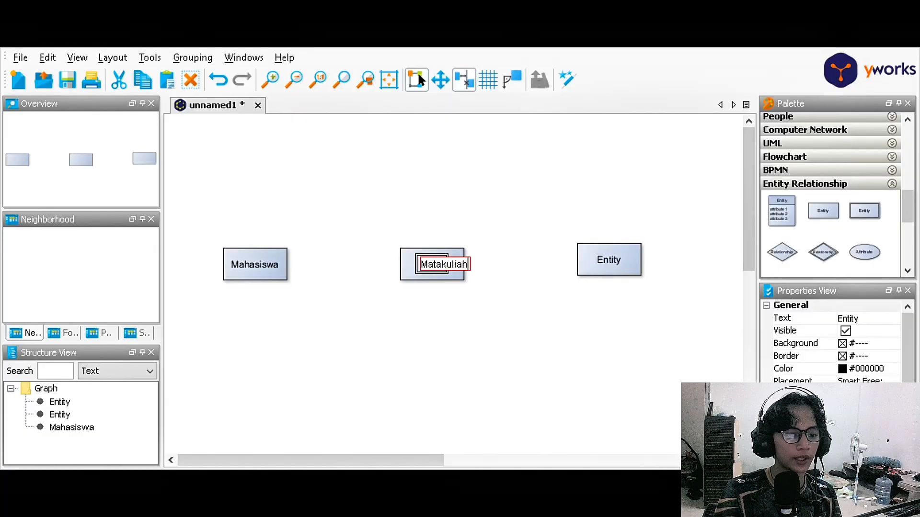
pyautogui.press('Return')
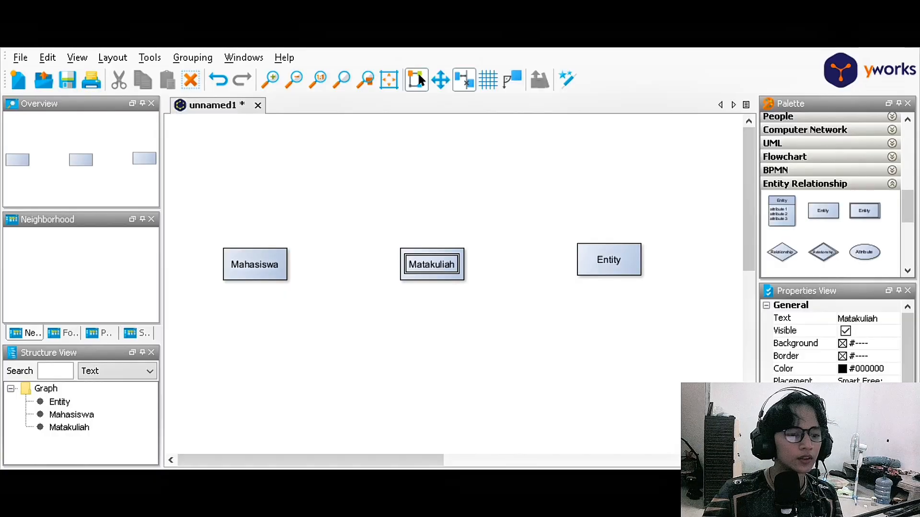
# - Label the rightmost entity in the row "Dosen"
pyautogui.doubleClick(609, 260)
pyautogui.write('Dosen')
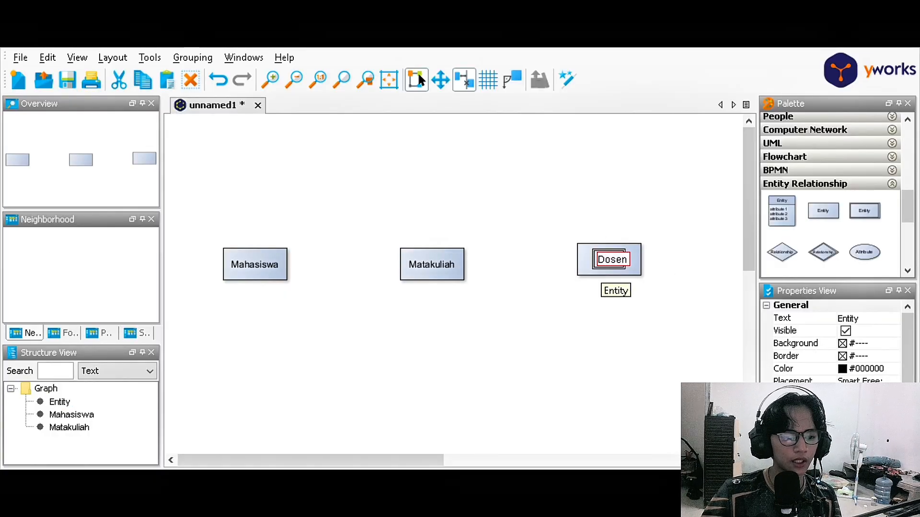
pyautogui.press('Return')
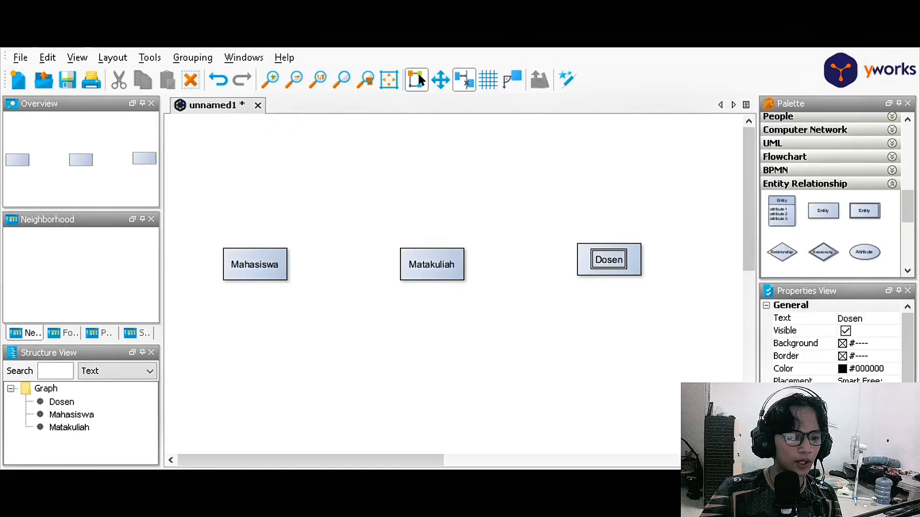
pyautogui.press('Escape')
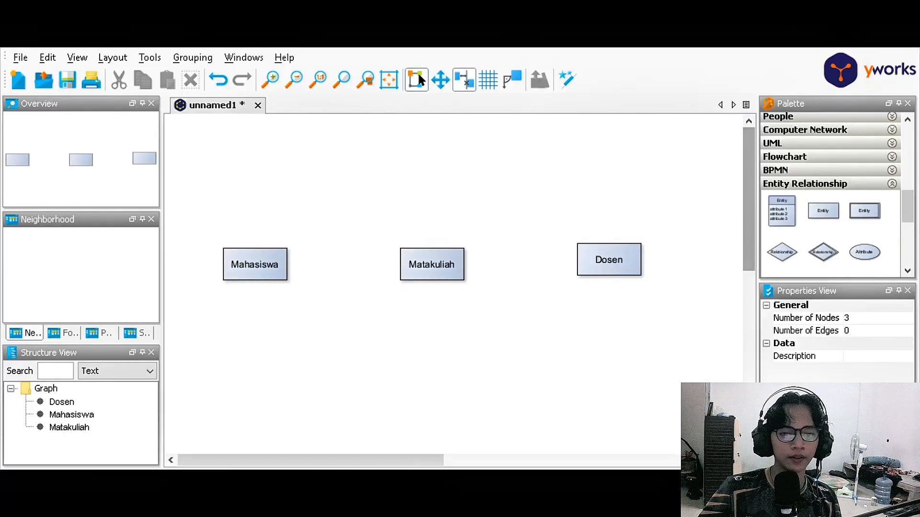
# - Place six Attribute ellipses, one above and one below each of the Mahasiswa, Matakuliah and Dosen entities
pyautogui.moveTo(864, 252); pyautogui.dragTo(255, 169)
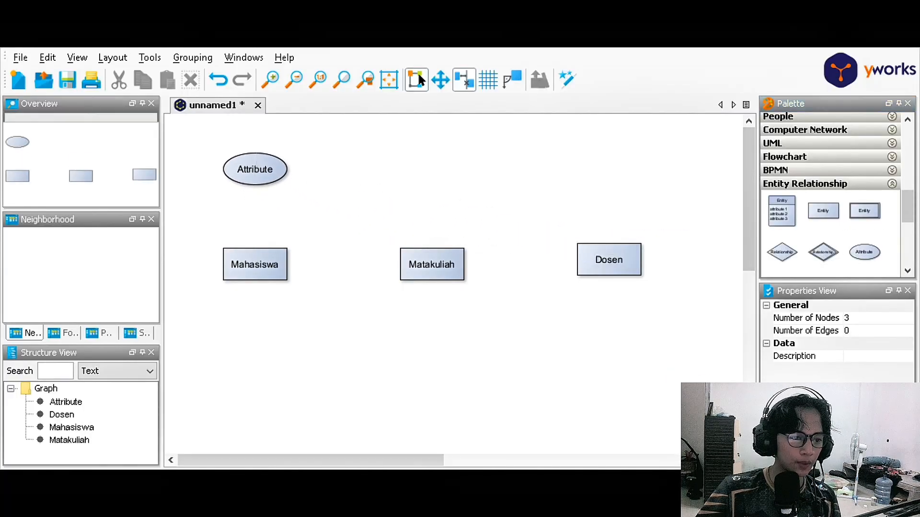
pyautogui.moveTo(865, 252); pyautogui.dragTo(427, 169)
pyautogui.moveTo(865, 252); pyautogui.dragTo(431, 368)
pyautogui.moveTo(864, 252); pyautogui.dragTo(609, 165)
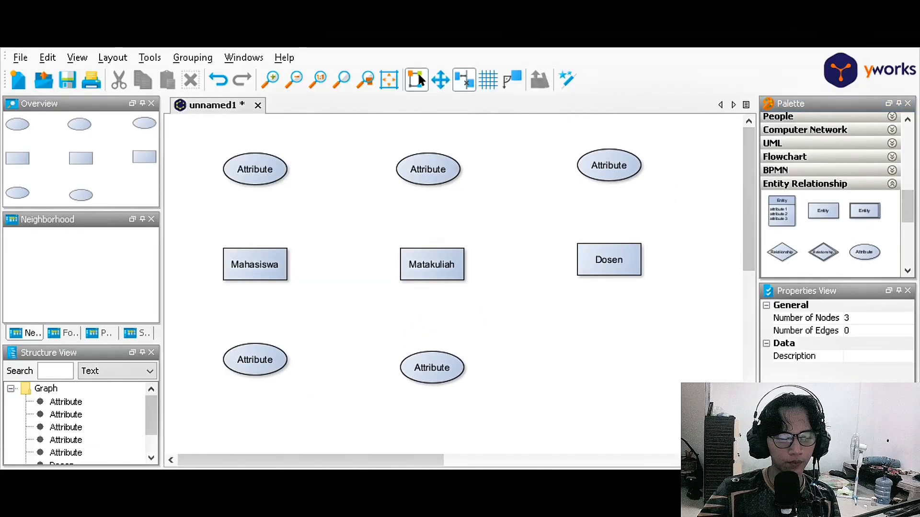
pyautogui.moveTo(865, 252); pyautogui.dragTo(609, 360)
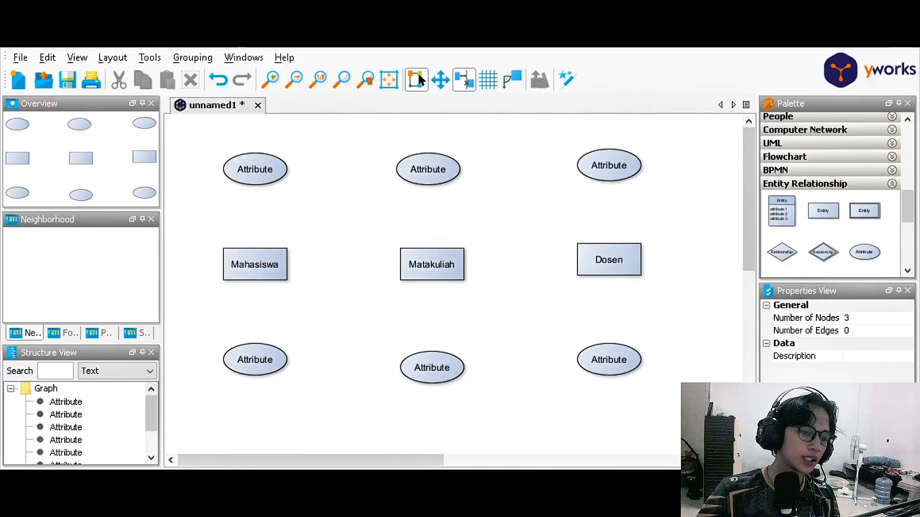
# - Label the attribute above the Mahasiswa entity "NIM"
pyautogui.doubleClick(254, 169)
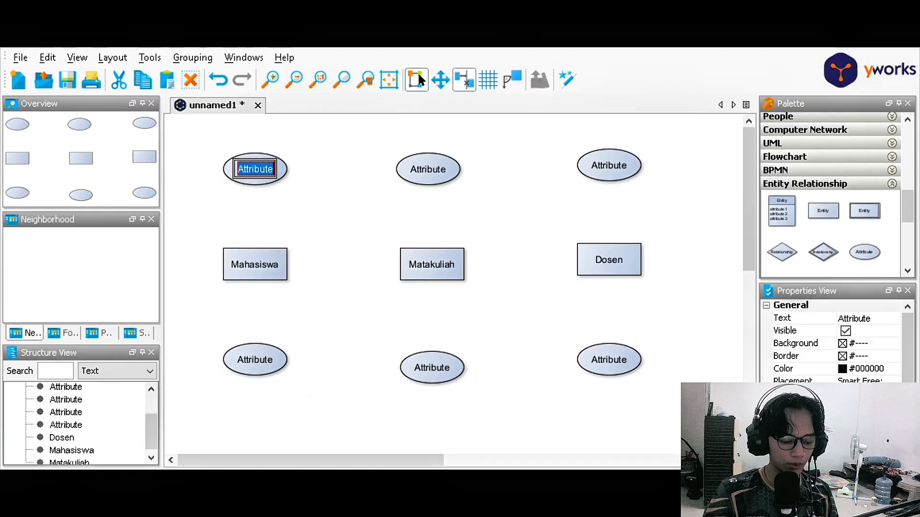
pyautogui.write('NIM')
pyautogui.press('Return')
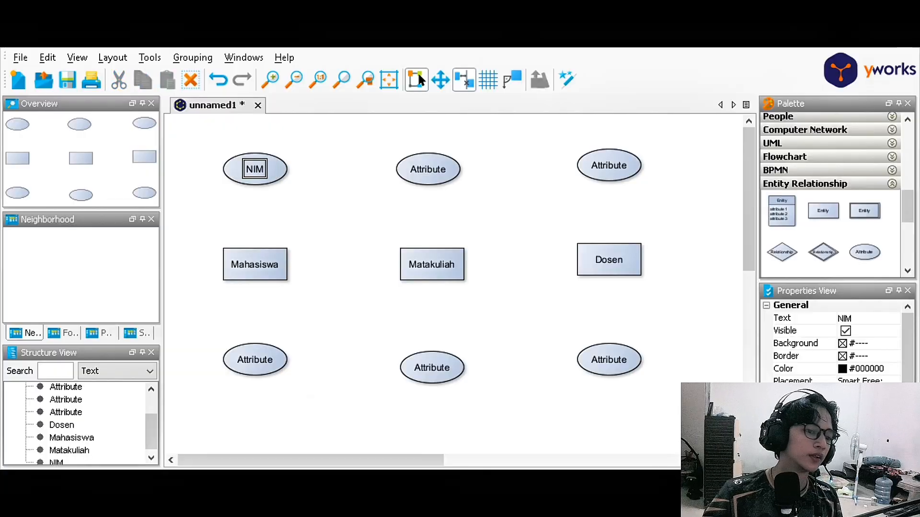
# - Label the attribute below Mahasiswa "Nama_mahasiswa" and widen its ellipse so the text fits, keeping it centred under the entity
pyautogui.doubleClick(254, 360)
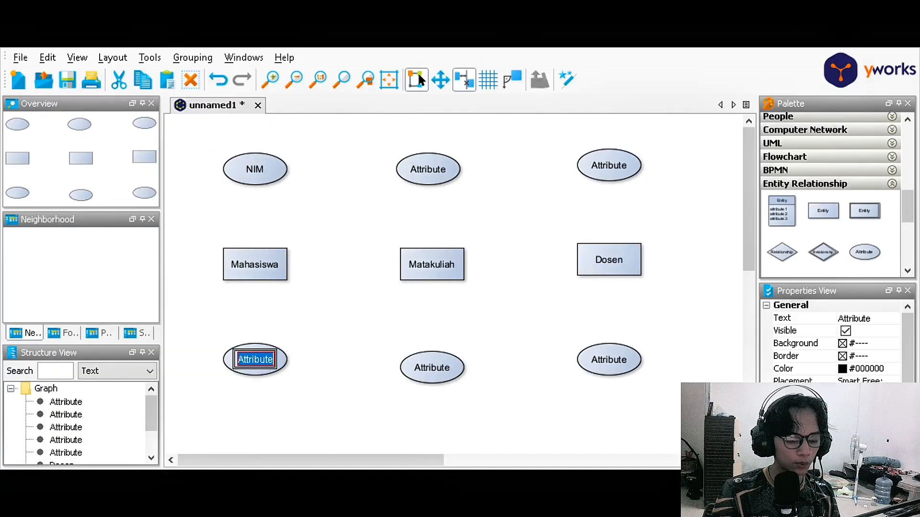
pyautogui.write('Nama')
pyautogui.press('BackSpace')
pyautogui.press('BackSpace')
pyautogui.press('BackSpace')
pyautogui.write('am')
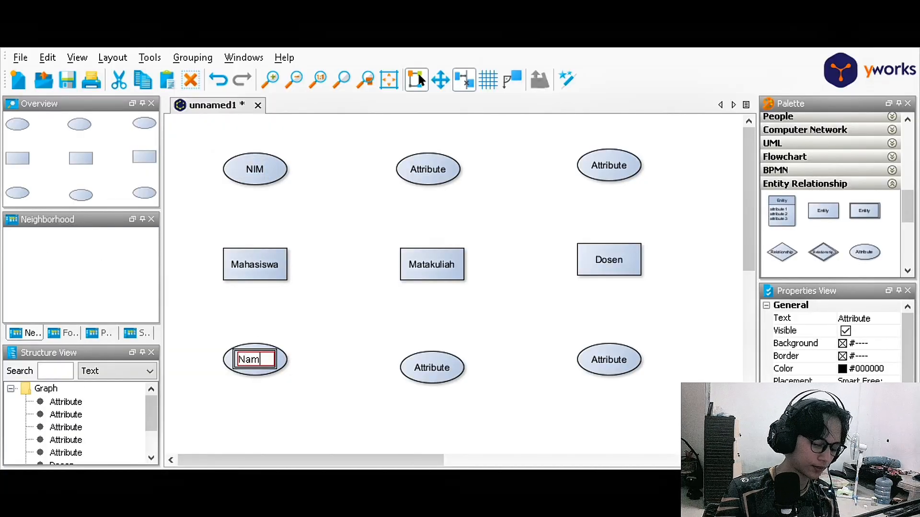
pyautogui.write('a_maha')
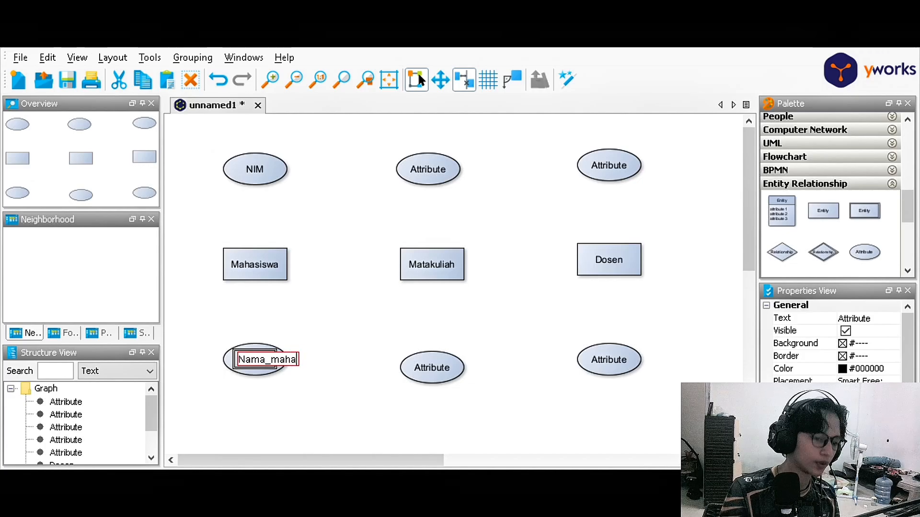
pyautogui.write('siswa')
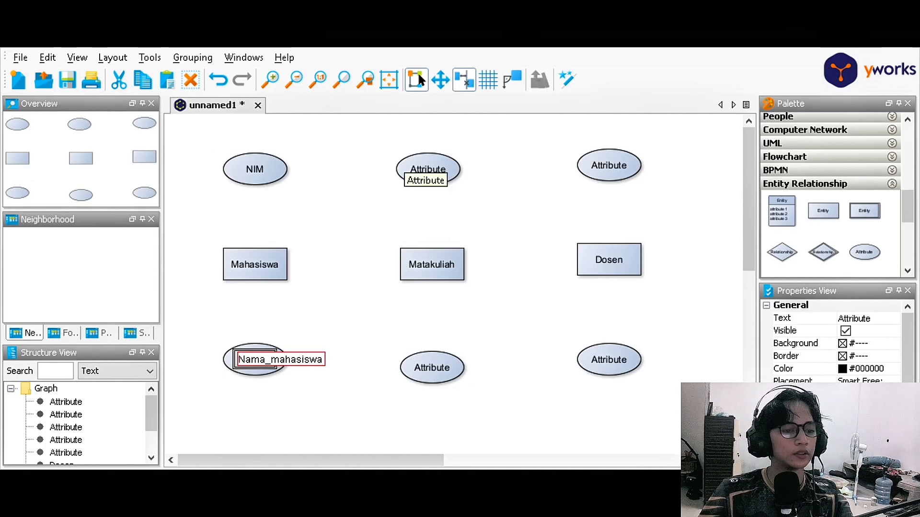
pyautogui.press('Return')
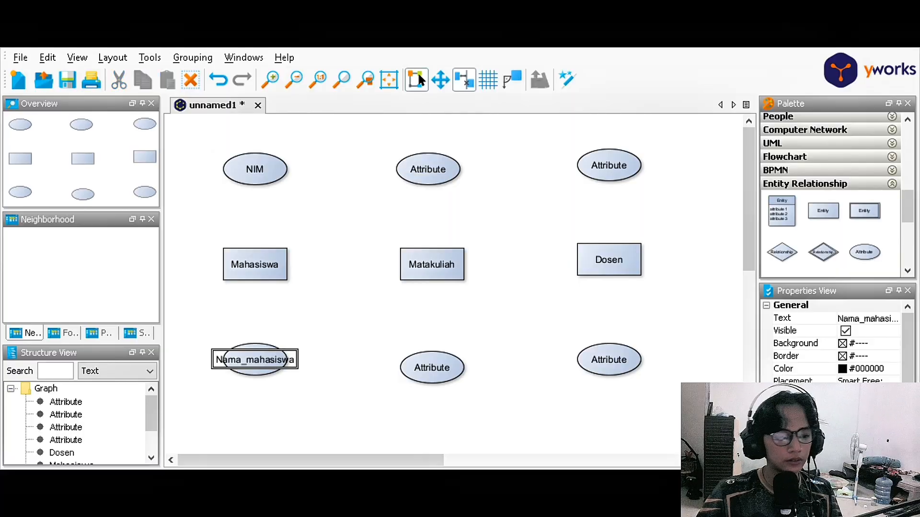
pyautogui.moveTo(290, 360); pyautogui.dragTo(254, 359)
pyautogui.click(330, 314)
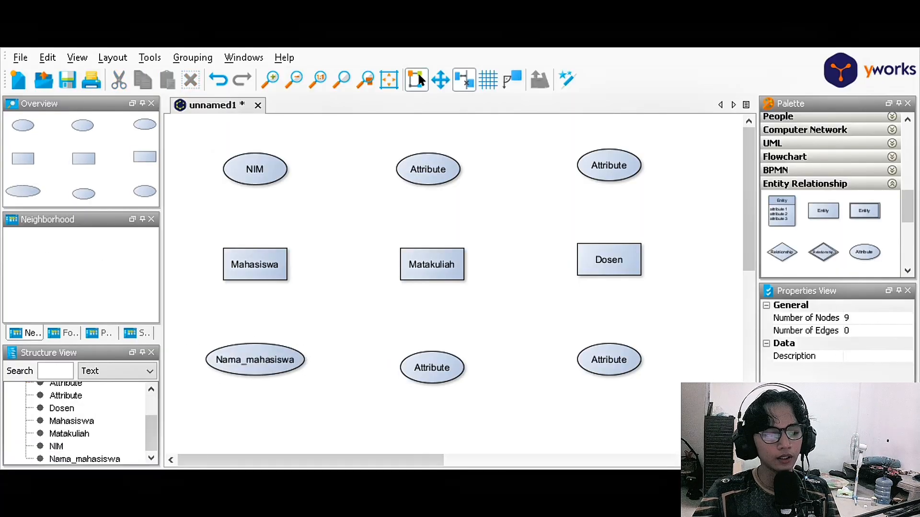
# - Label the attribute above Matakuliah "Kode_matakuliah" and widen its ellipse to fit the text, centred over the entity
pyautogui.doubleClick(428, 169)
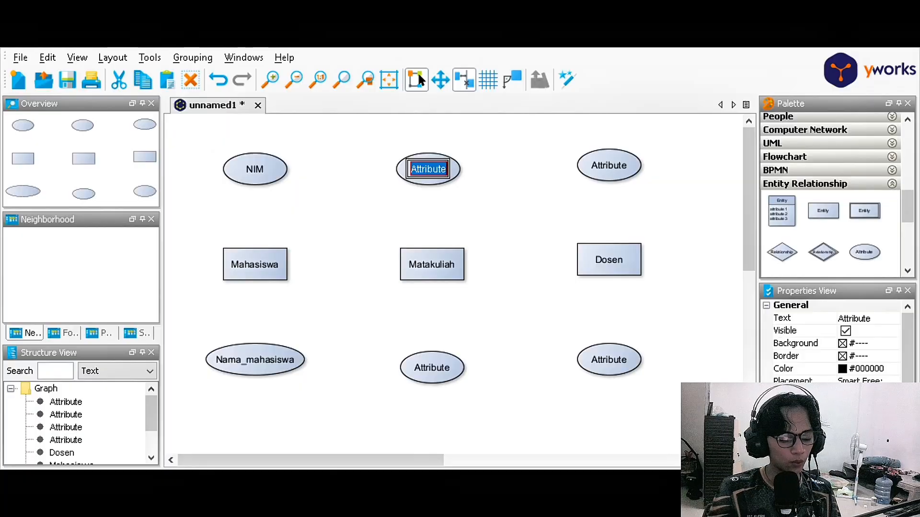
pyautogui.write('K')
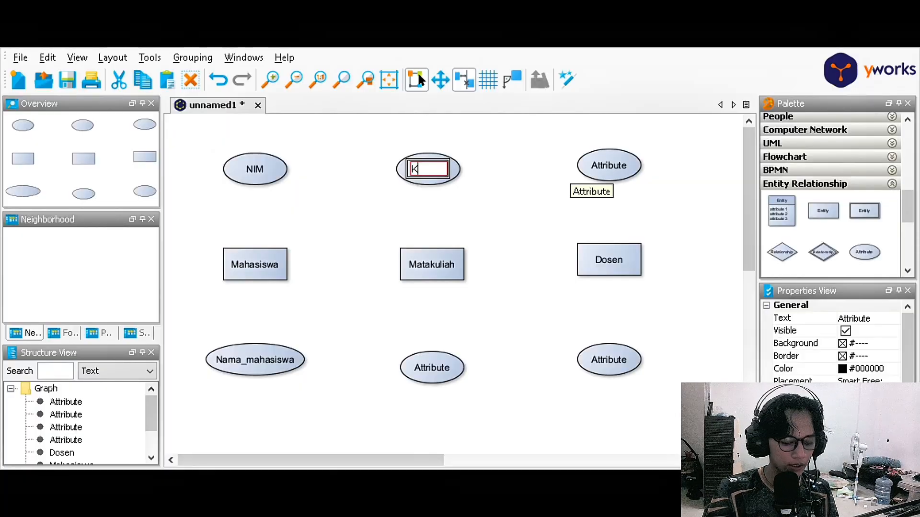
pyautogui.write('ose+')
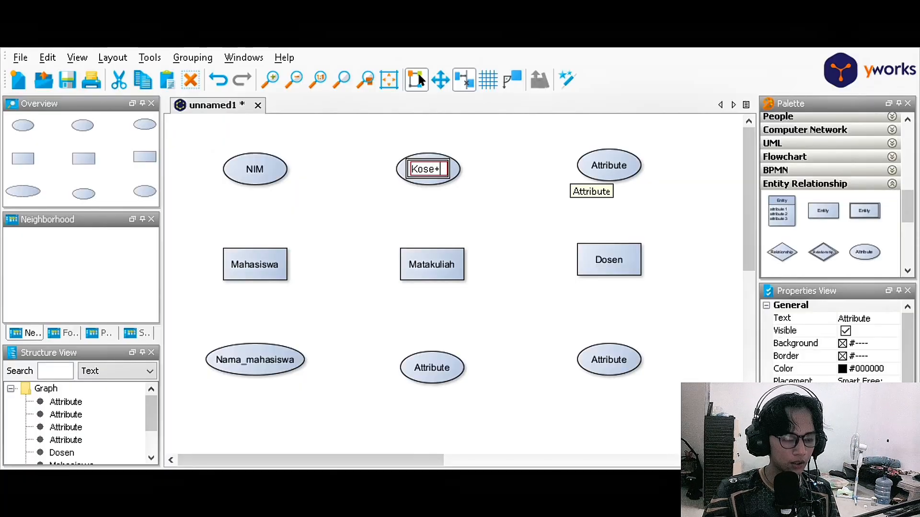
pyautogui.press('BackSpace')
pyautogui.press('BackSpace')
pyautogui.write('da')
pyautogui.press('BackSpace')
pyautogui.write('e')
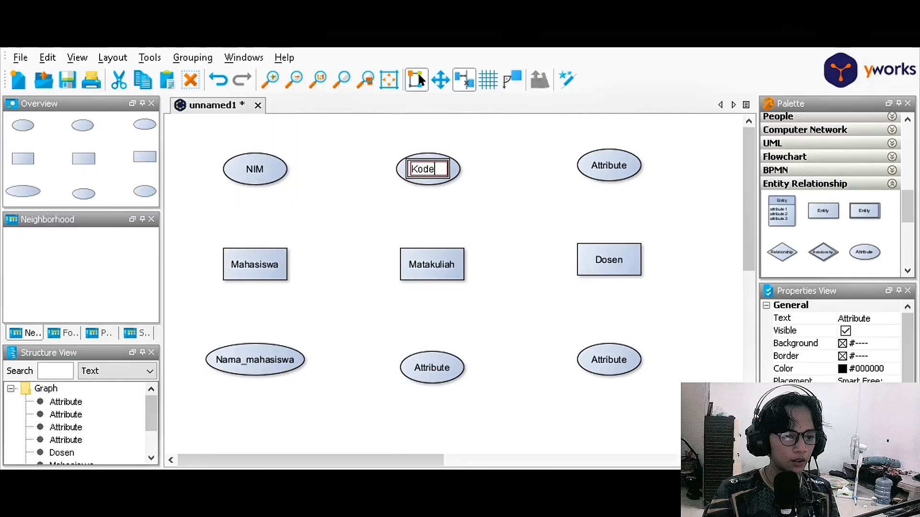
pyautogui.write('_mata')
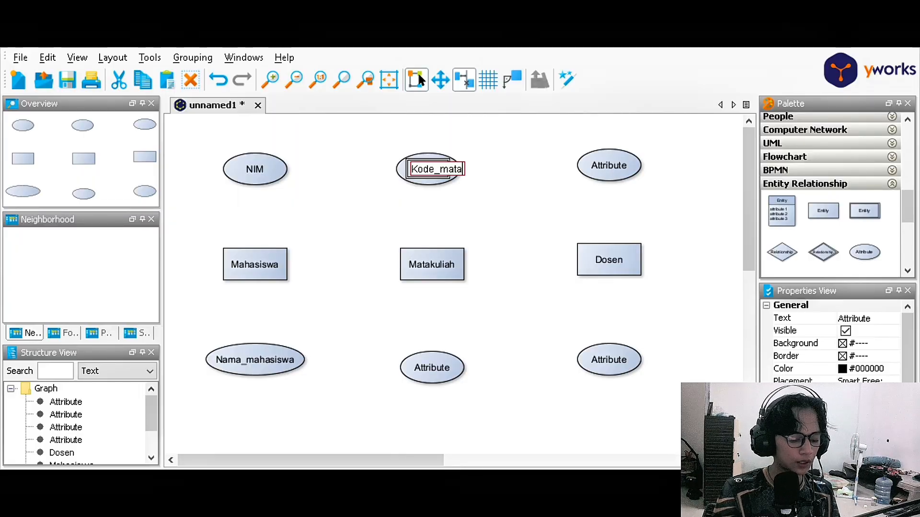
pyautogui.write('kuliah')
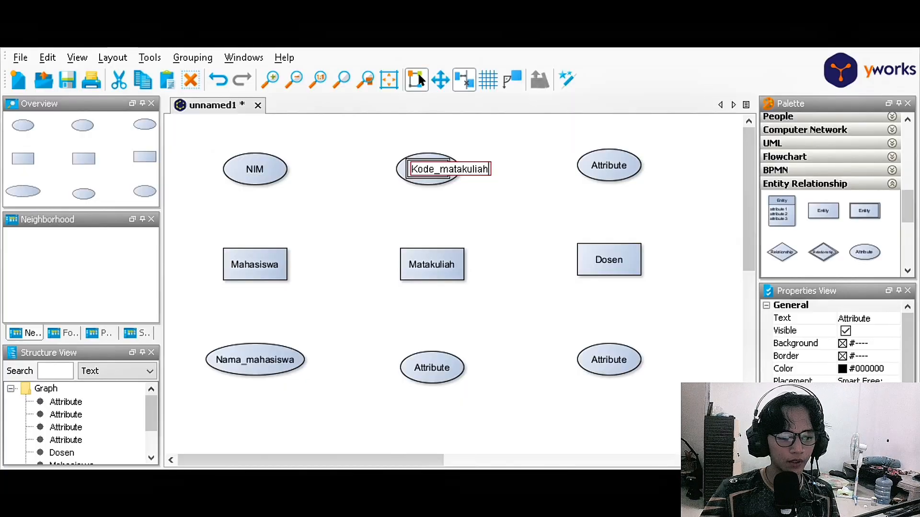
pyautogui.press('Return')
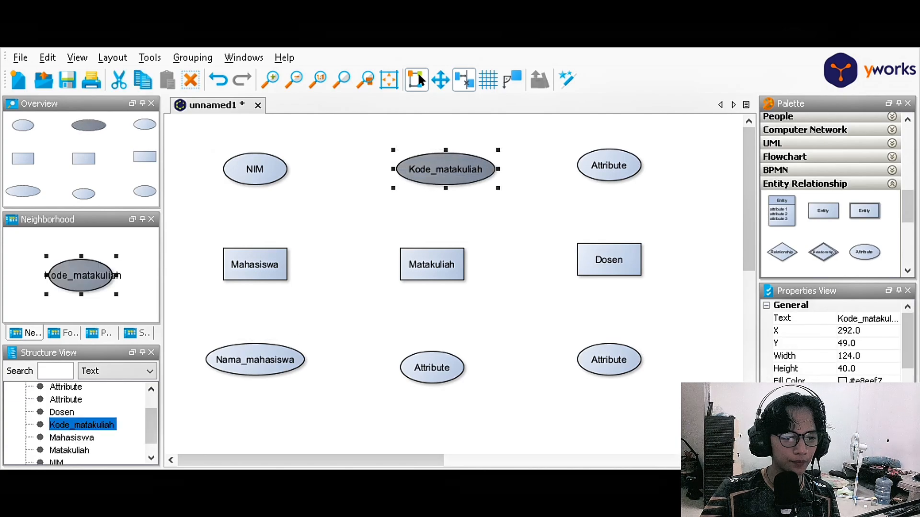
pyautogui.moveTo(445, 169); pyautogui.dragTo(432, 169)
pyautogui.click(432, 215)
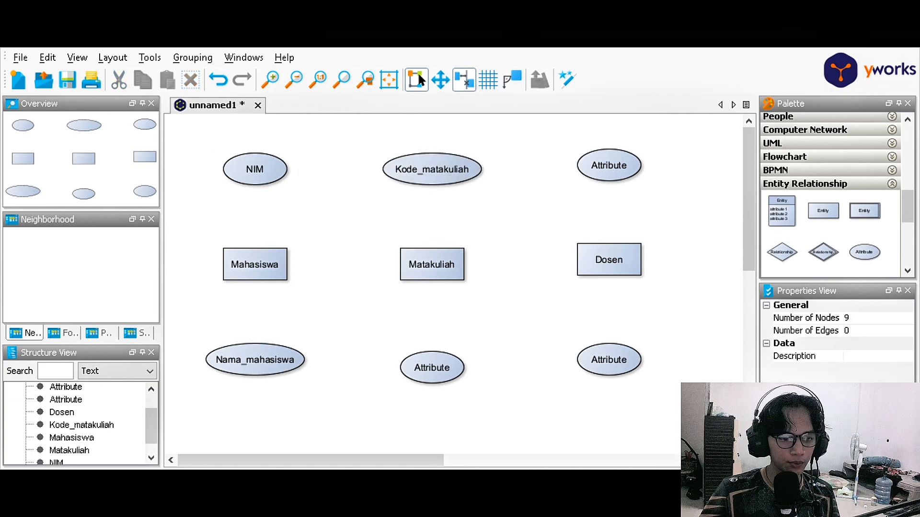
# - Label the attribute below the Matakuliah entity "Nama_matakuliah"
pyautogui.doubleClick(432, 368)
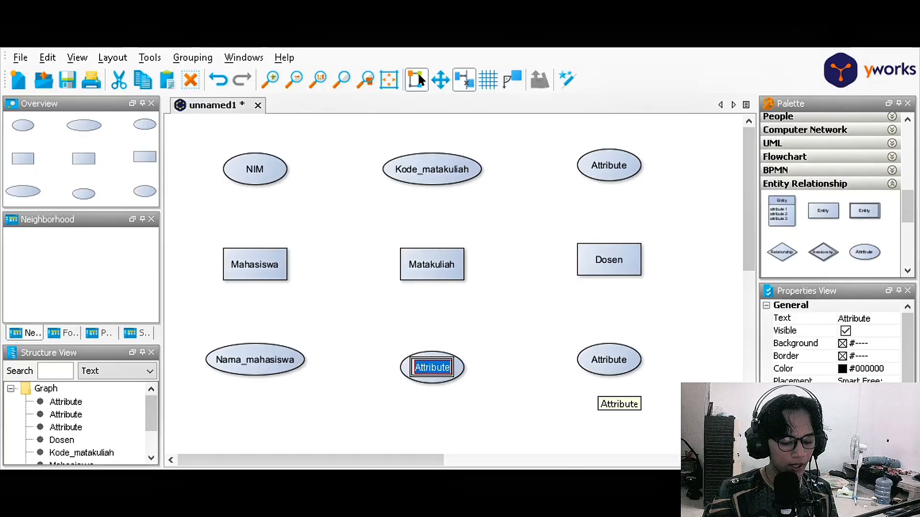
pyautogui.write('Nama')
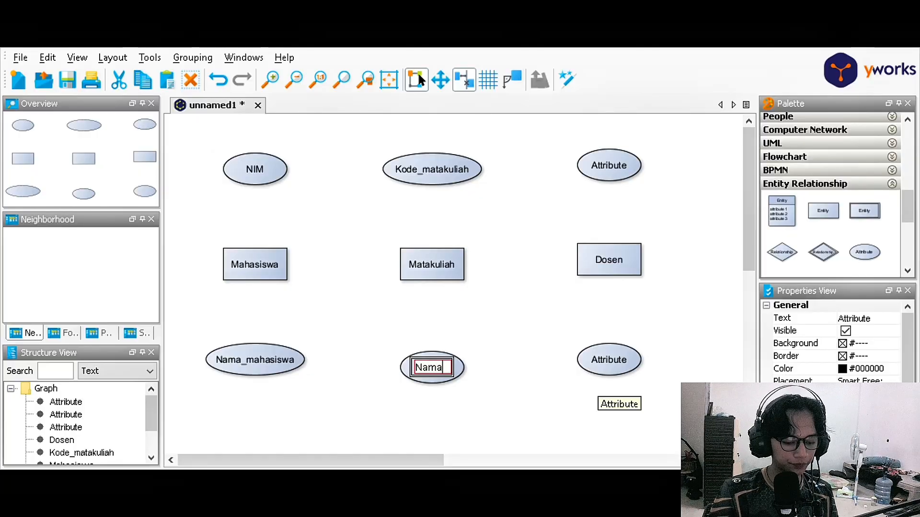
pyautogui.write('_mat')
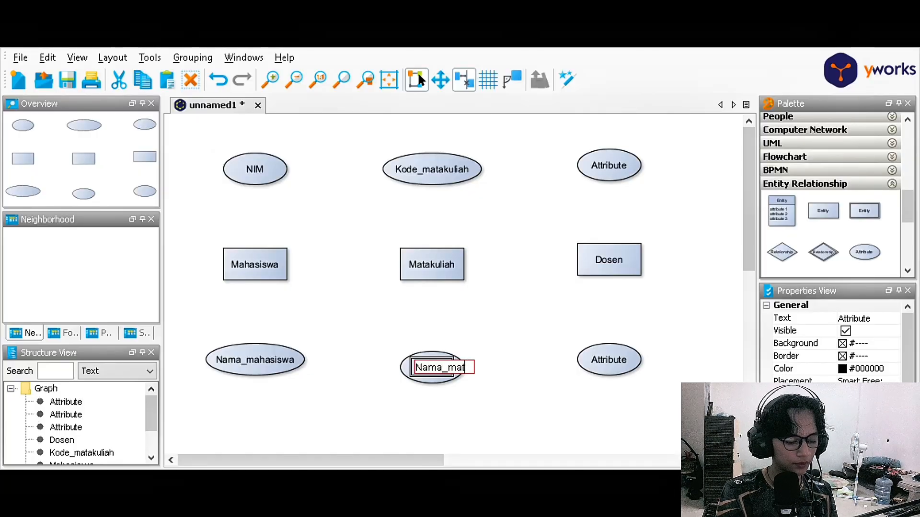
pyautogui.write('aKu')
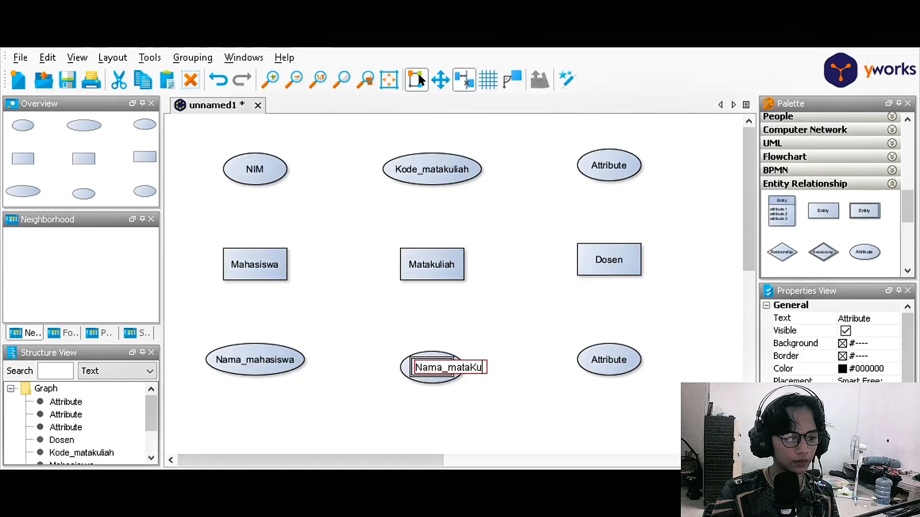
pyautogui.press('BackSpace')
pyautogui.press('BackSpace')
pyautogui.write('kuliah')
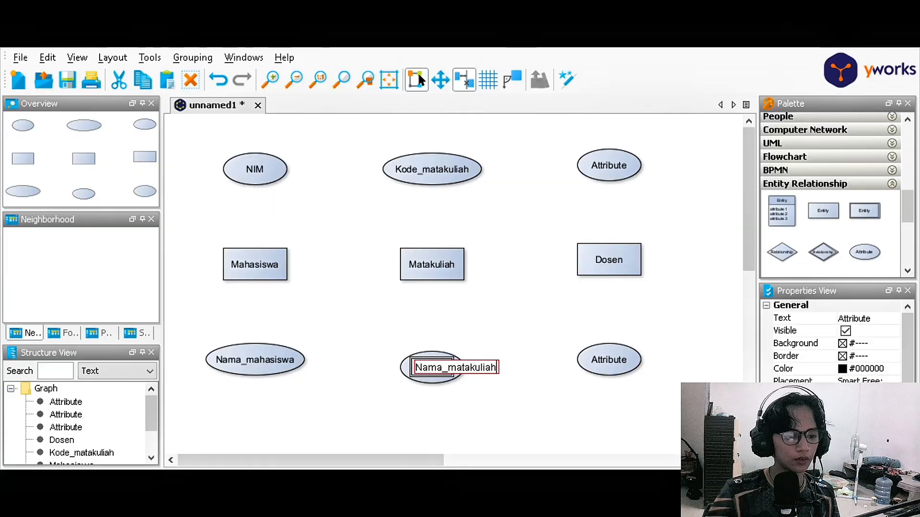
pyautogui.press('Return')
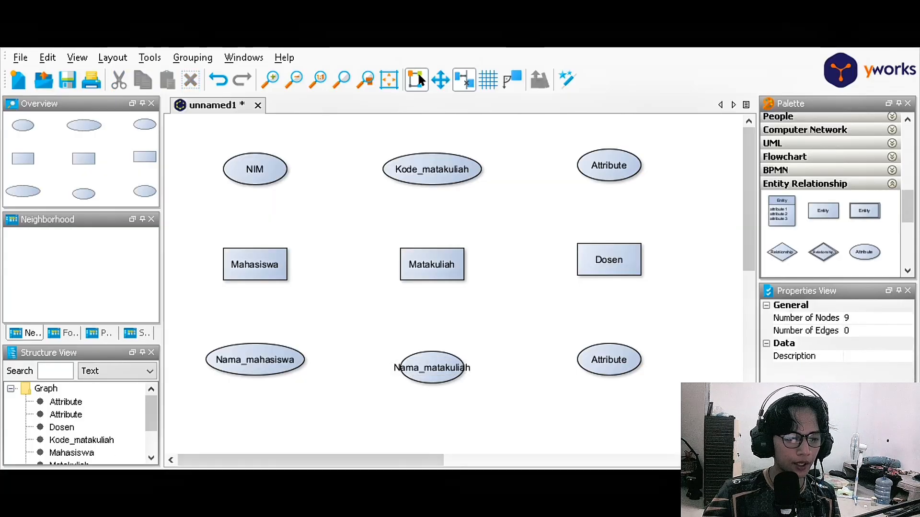
# - Widen the Nama_matakuliah ellipse to 130 so the text fits, and centre it under the Matakuliah entity
pyautogui.click(416, 79)
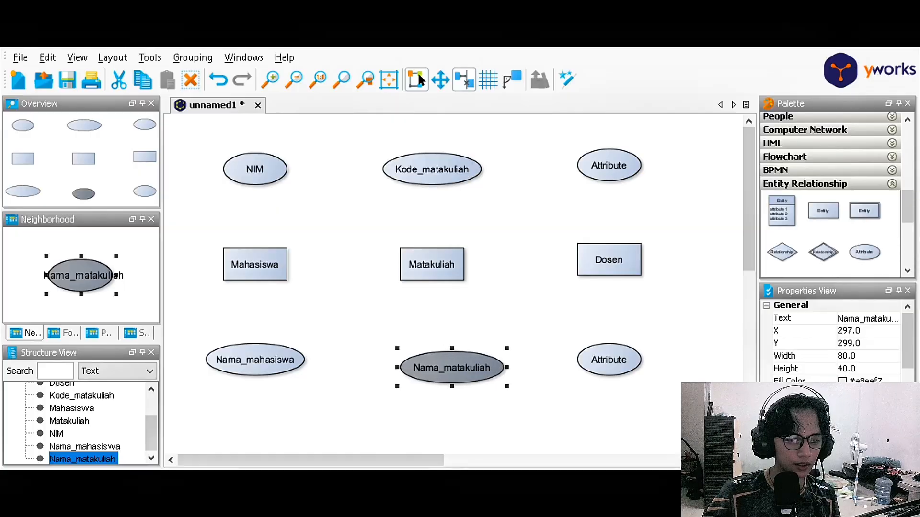
pyautogui.press('Escape')
pyautogui.click(467, 368)
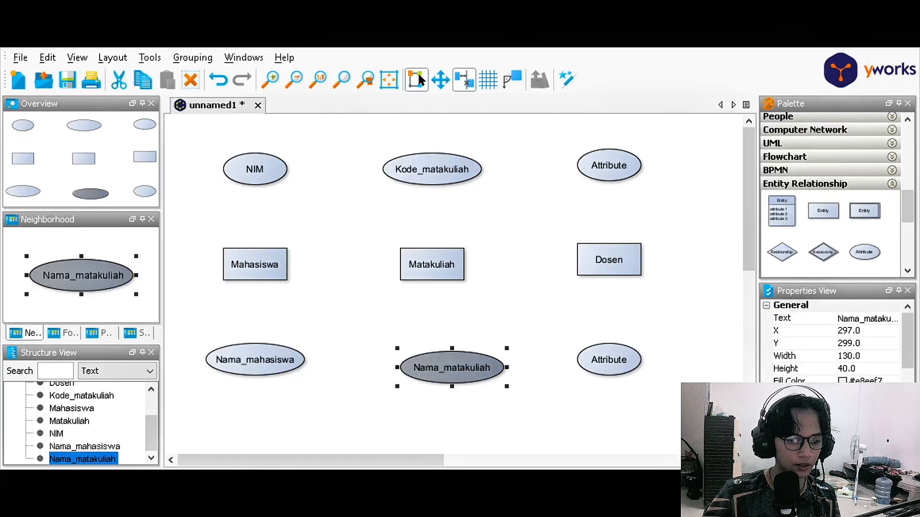
pyautogui.moveTo(466, 368); pyautogui.dragTo(450, 368)
pyautogui.click(495, 412)
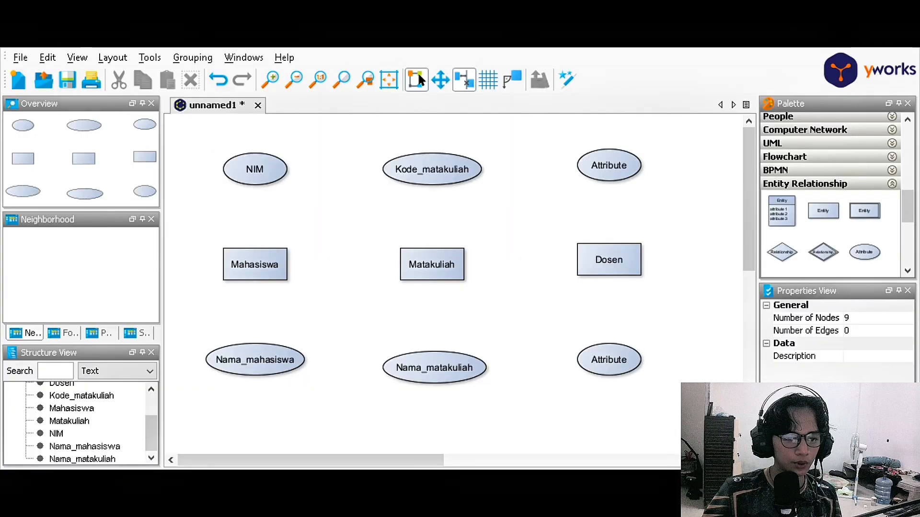
# - Label the attribute above the Dosen entity "NID"
pyautogui.doubleClick(609, 165)
pyautogui.write('NID')
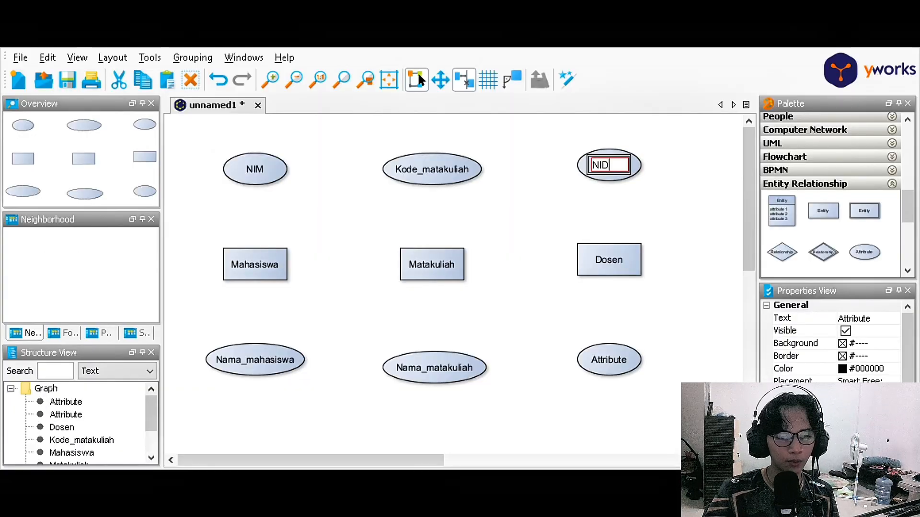
pyautogui.press('Return')
# - Label the attribute below the Dosen entity "Nama_dosen"
pyautogui.doubleClick(609, 359)
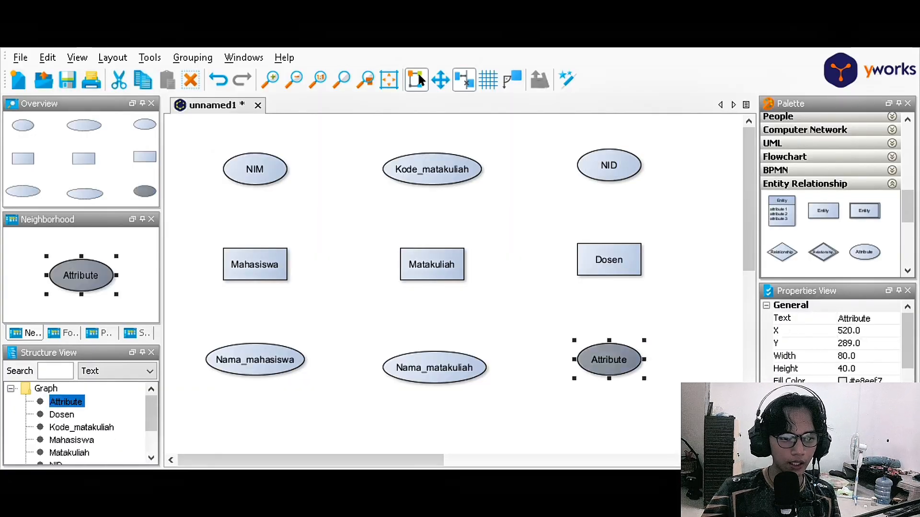
pyautogui.write('Nma')
pyautogui.press('BackSpace')
pyautogui.press('BackSpace')
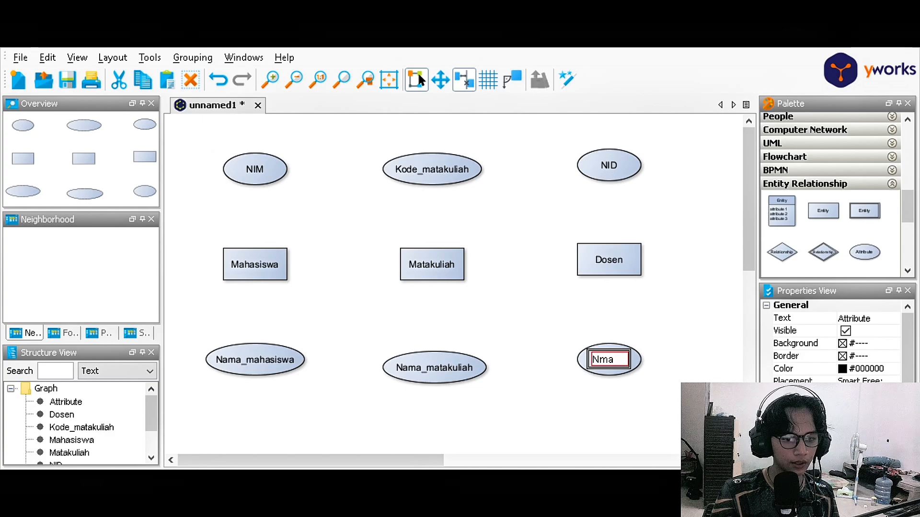
pyautogui.write('ama')
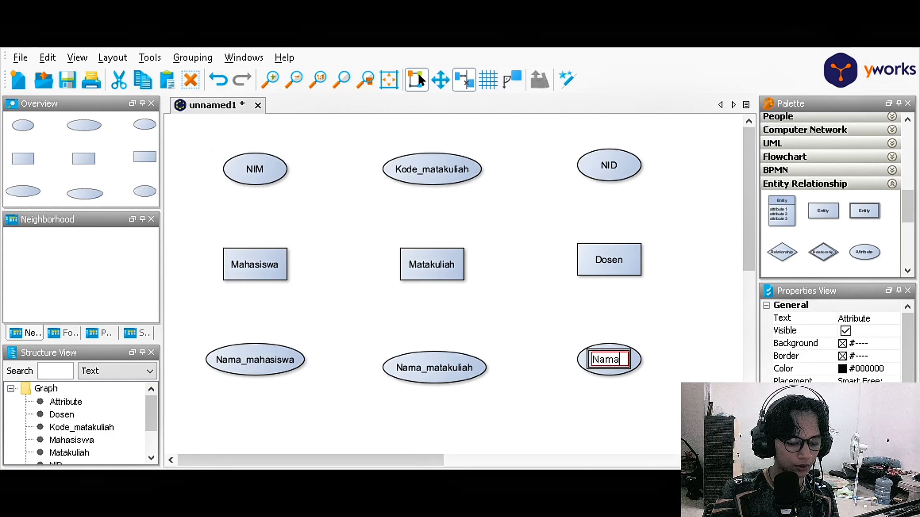
pyautogui.write('_dosen')
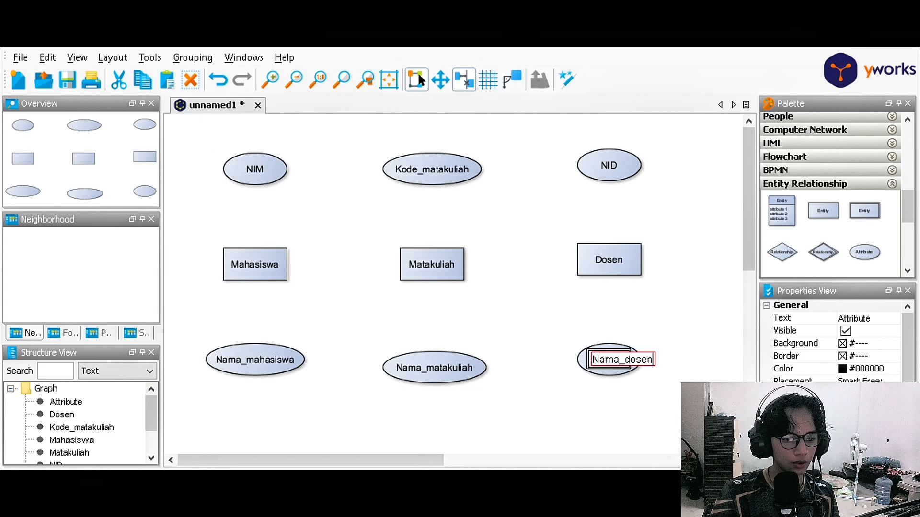
pyautogui.press('Return')
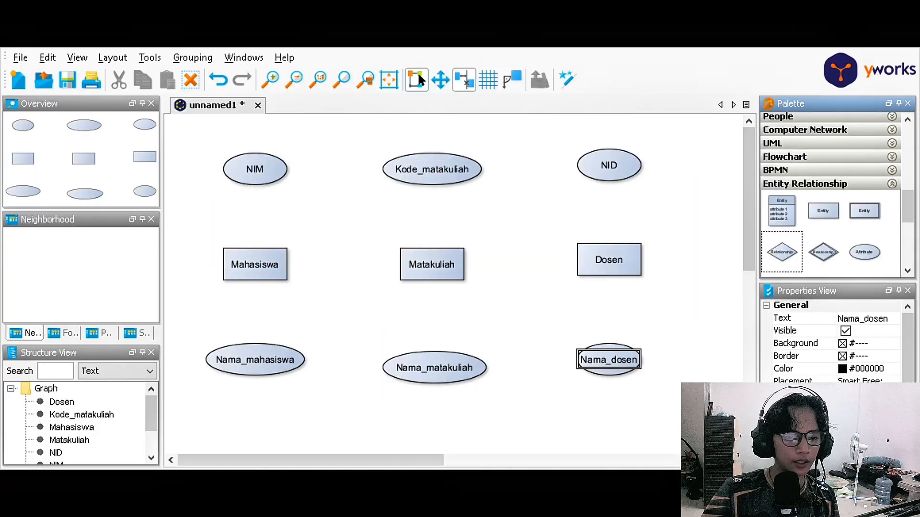
# - Place two Relationship diamonds, one between Mahasiswa and Matakuliah and one between Matakuliah and Dosen
pyautogui.moveTo(781, 252); pyautogui.dragTo(346, 265)
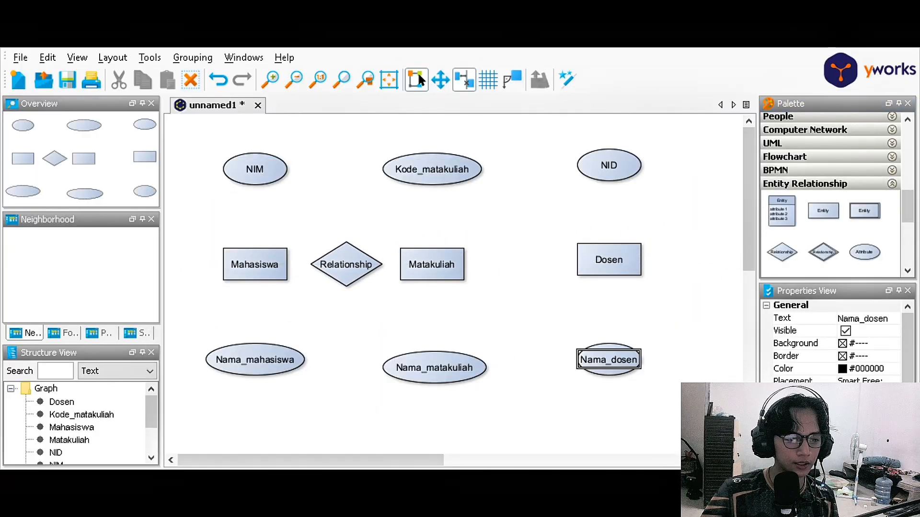
pyautogui.moveTo(782, 252); pyautogui.dragTo(527, 260)
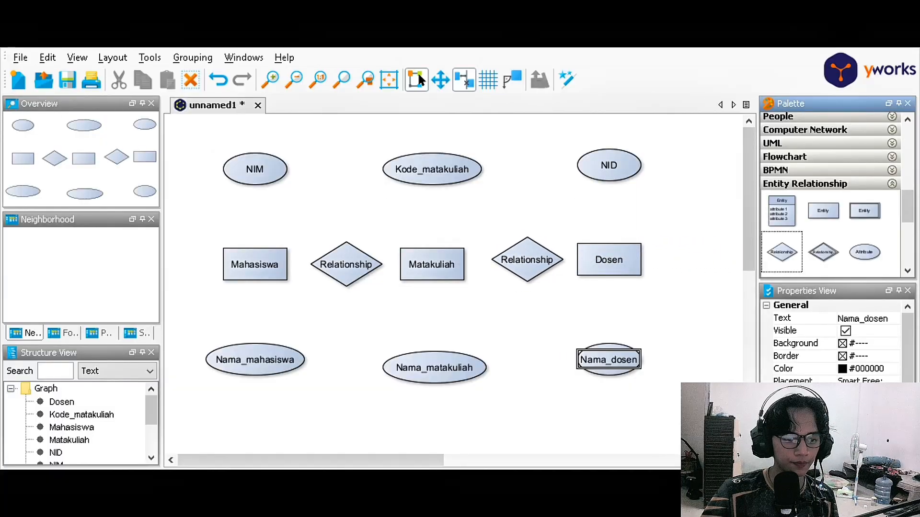
# - Move Dosen with its two attributes farther from Matakuliah, and place the Relationship diamond midway in the widened gap, level with Matakuliah
pyautogui.moveTo(652, 290); pyautogui.dragTo(699, 384)
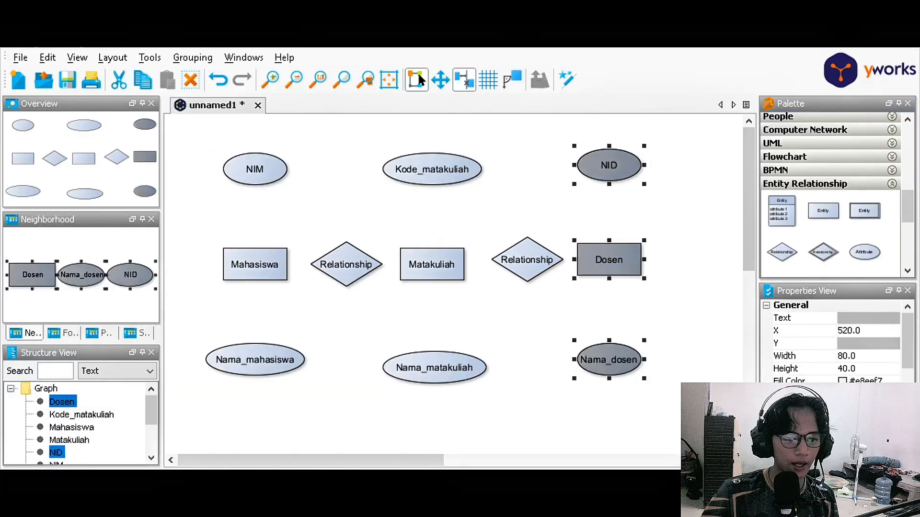
pyautogui.moveTo(609, 260); pyautogui.dragTo(693, 260)
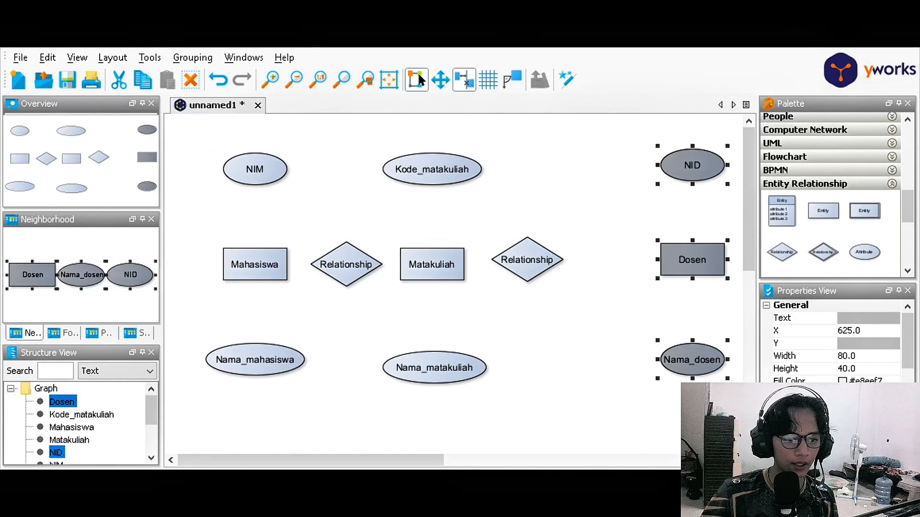
pyautogui.moveTo(527, 260); pyautogui.dragTo(569, 265)
pyautogui.click(569, 326)
# - Move Mahasiswa with its two attributes farther from Matakuliah, and place the Relationship diamond about midway between the two entities
pyautogui.moveTo(335, 162); pyautogui.dragTo(173, 376)
pyautogui.moveTo(286, 264); pyautogui.dragTo(169, 264)
pyautogui.click(278, 306)
pyautogui.click(378, 264)
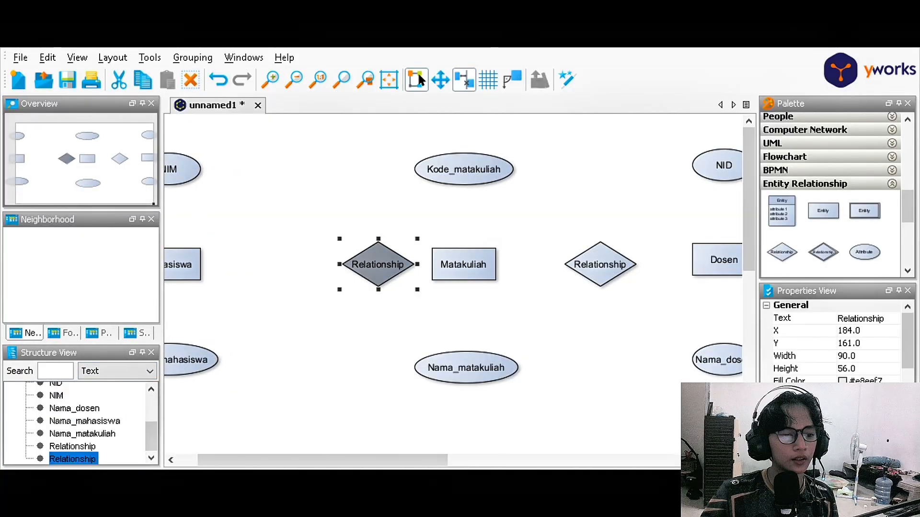
pyautogui.moveTo(378, 264); pyautogui.dragTo(307, 265)
pyautogui.scroll(-1, 462, 356)
pyautogui.scroll(-1, 469, 356)
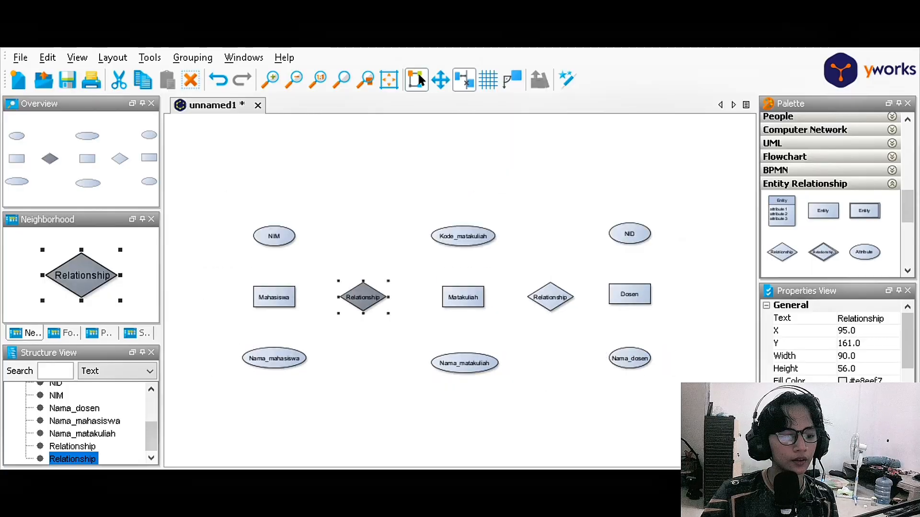
pyautogui.click(502, 419)
pyautogui.scroll(1, 502, 419)
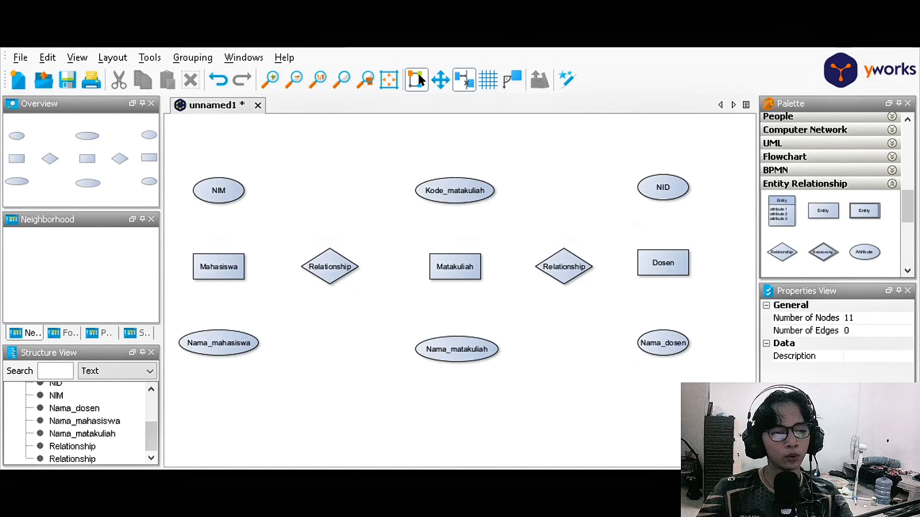
# - Label the relationship between Mahasiswa and Matakuliah "Mengambil"
pyautogui.doubleClick(329, 267)
pyautogui.write('M')
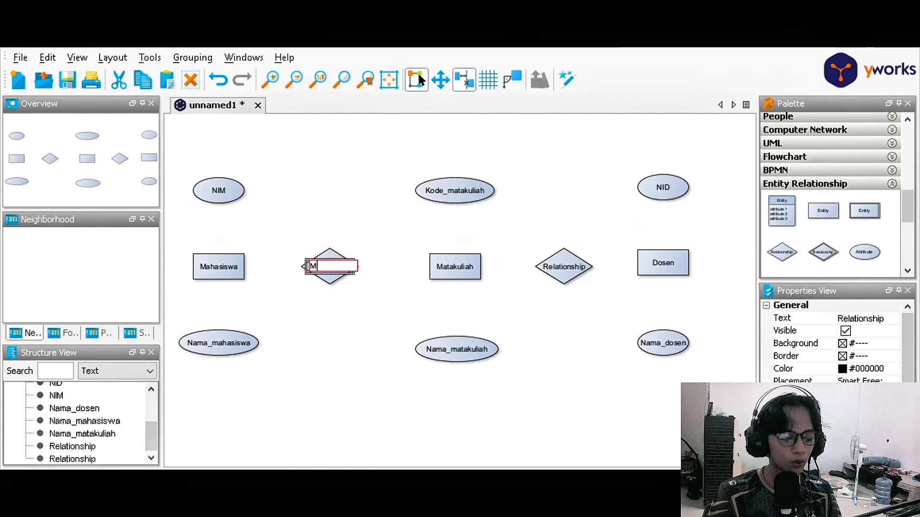
pyautogui.write('engambil')
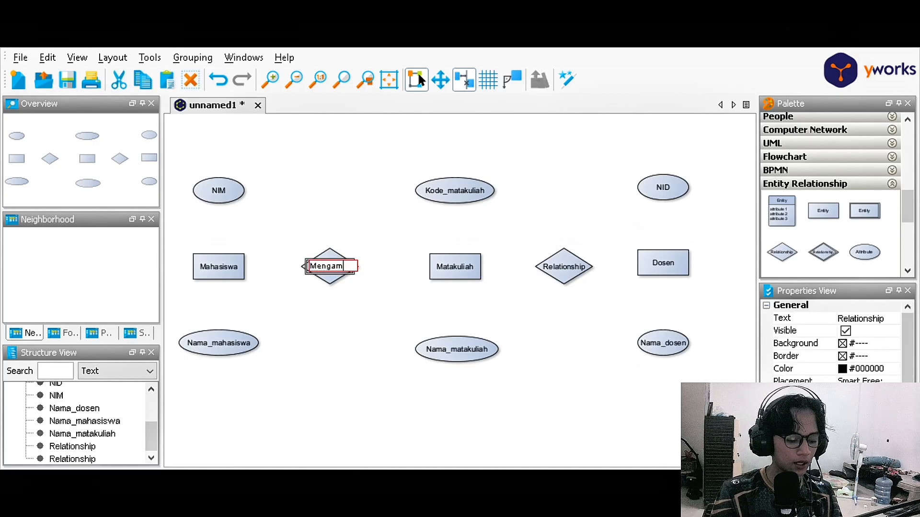
pyautogui.press('Return')
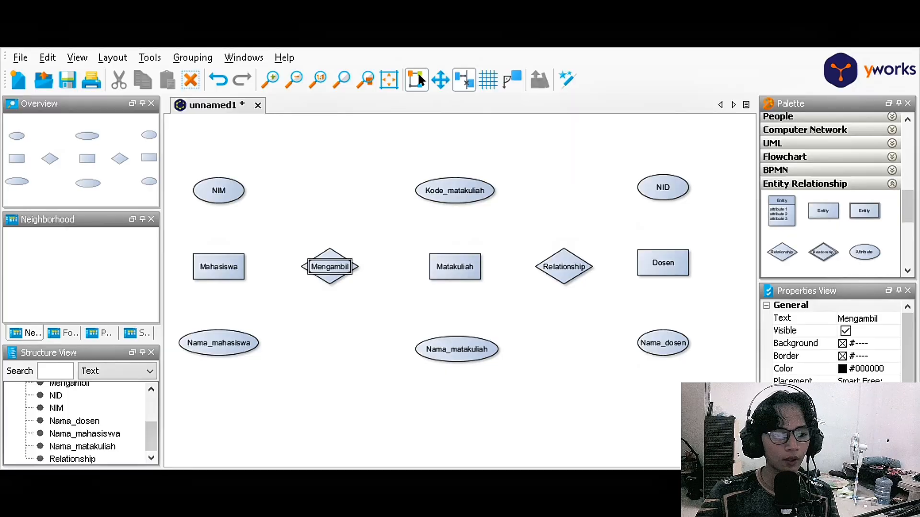
# - Label the relationship between Matakuliah and Dosen "Mengajar"
pyautogui.click(564, 267)
pyautogui.press('F2')
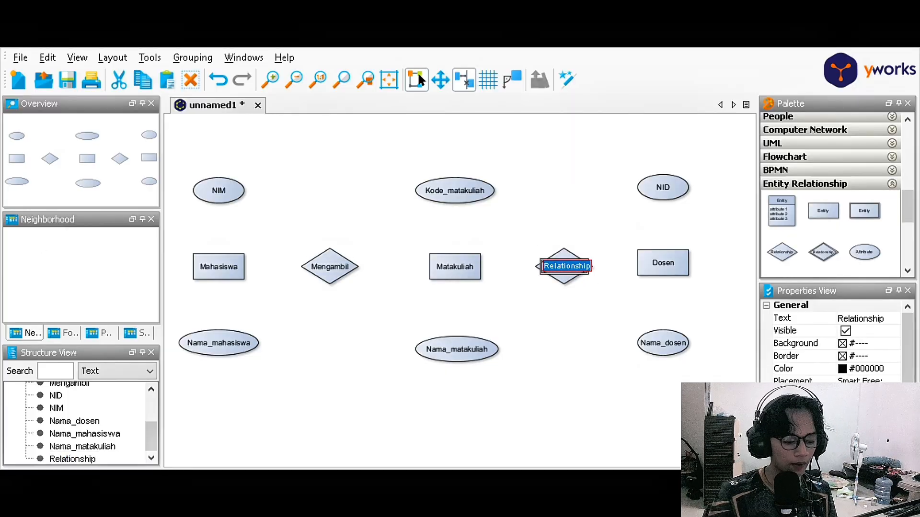
pyautogui.write('Mengajar')
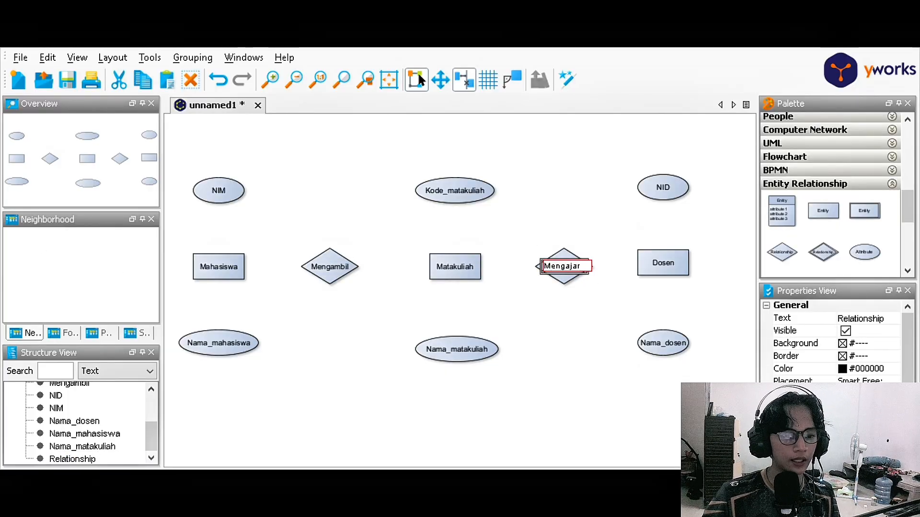
pyautogui.press('Return')
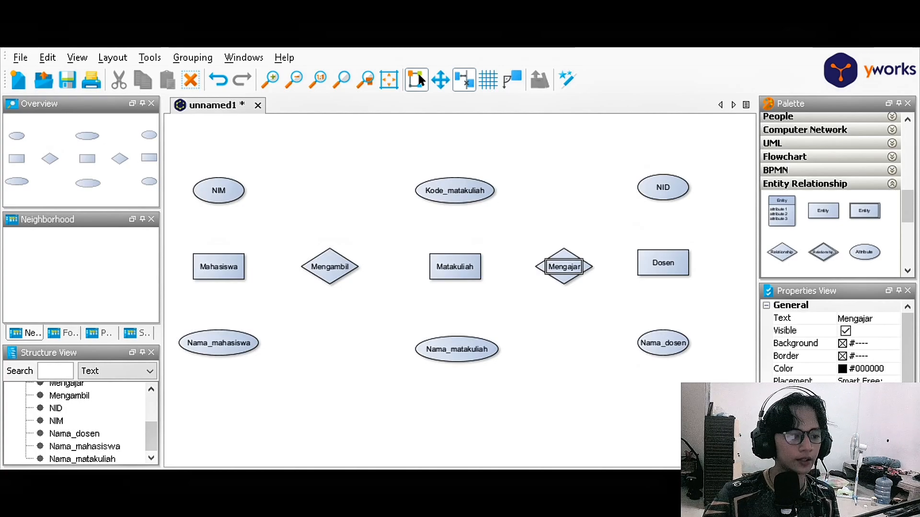
pyautogui.press('Escape')
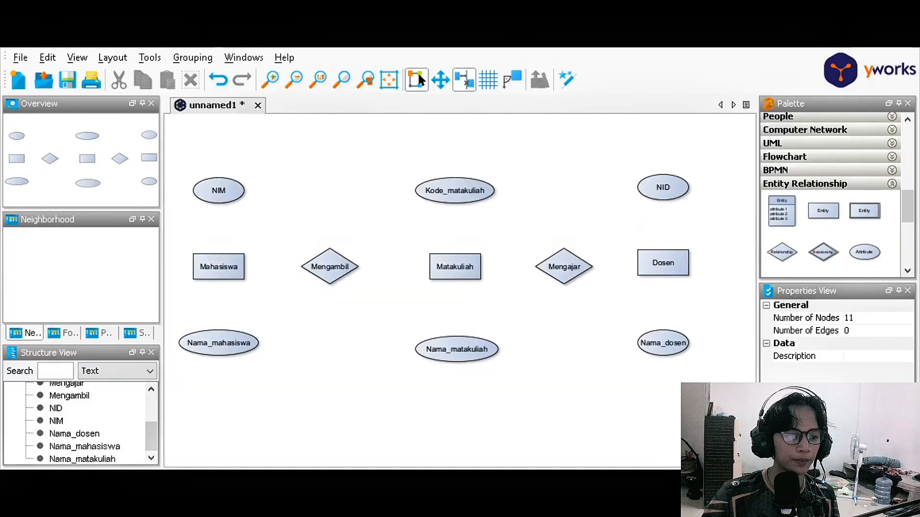
# - Underline the label text of the NIM attribute to mark it as Mahasiswa's key
pyautogui.doubleClick(219, 190)
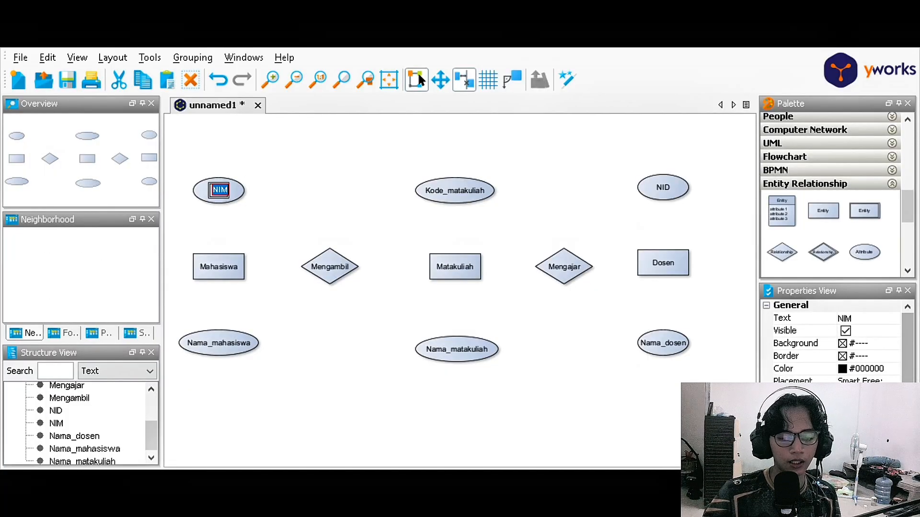
pyautogui.scroll(-2, 836, 344)
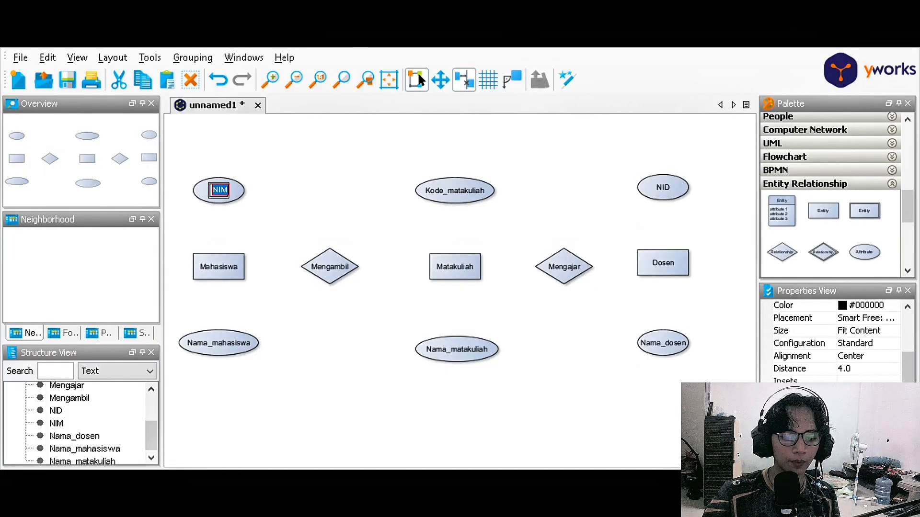
pyautogui.press('Escape')
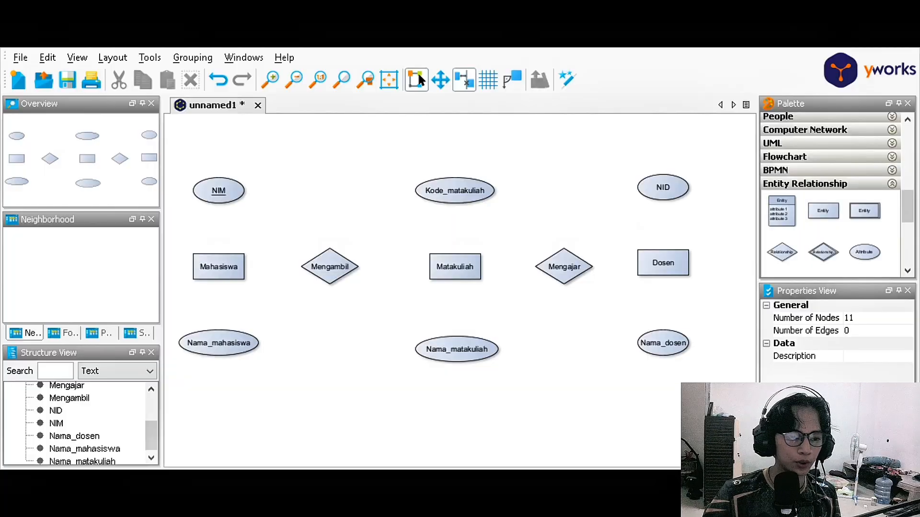
# - Underline the label text of the Kode_matakuliah attribute above the Matakuliah entity
pyautogui.doubleClick(454, 191)
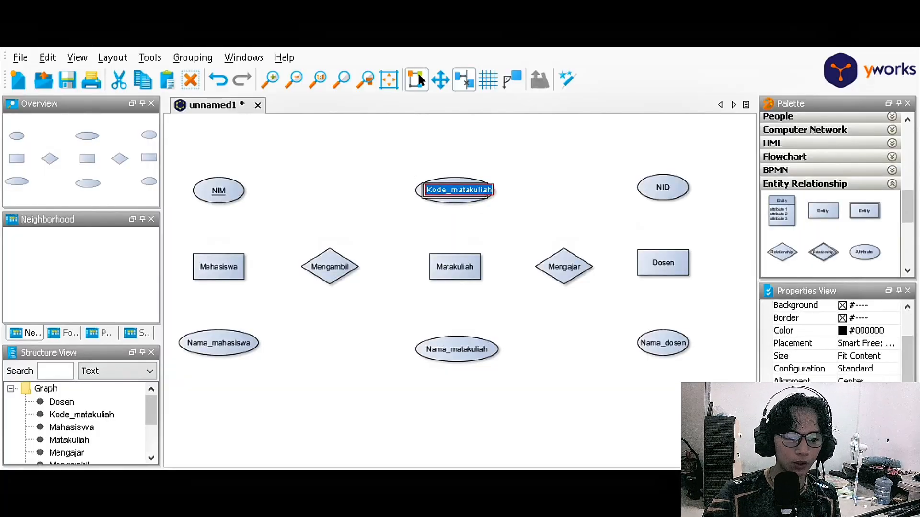
pyautogui.press('Return')
pyautogui.click(599, 220)
# - Underline the label text of the NID attribute above the Dosen entity
pyautogui.doubleClick(663, 188)
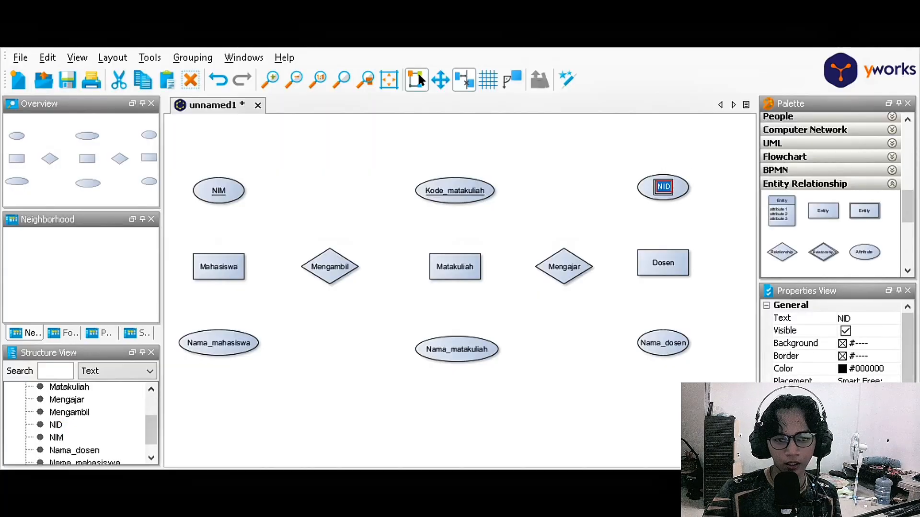
pyautogui.press('Return')
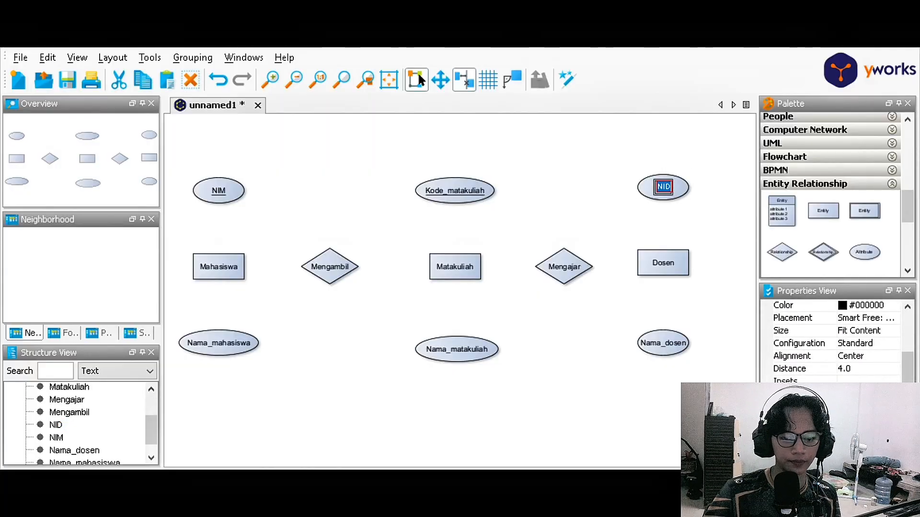
pyautogui.click(599, 220)
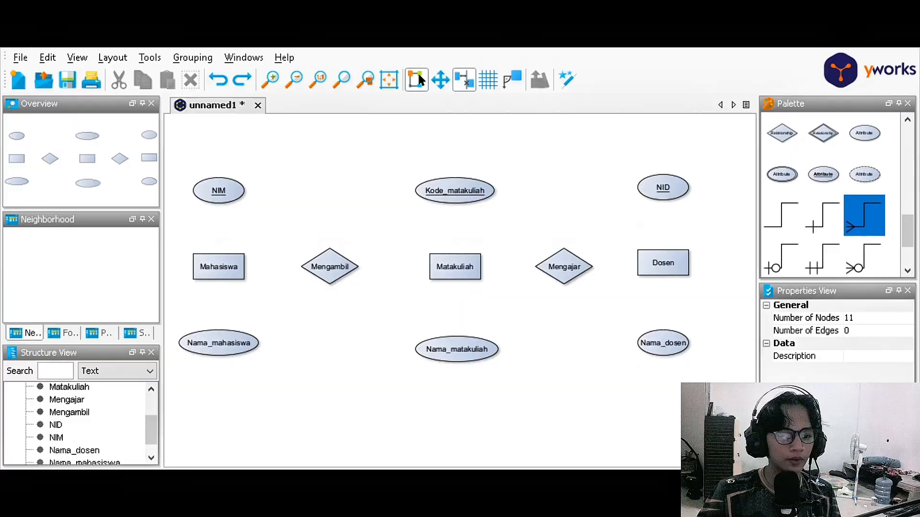
# - Connect Mahasiswa to Mengambil with a (1,N) edge and Matakuliah to Mengambil with a plain crow's-foot edge
pyautogui.scroll(-2, 837, 188)
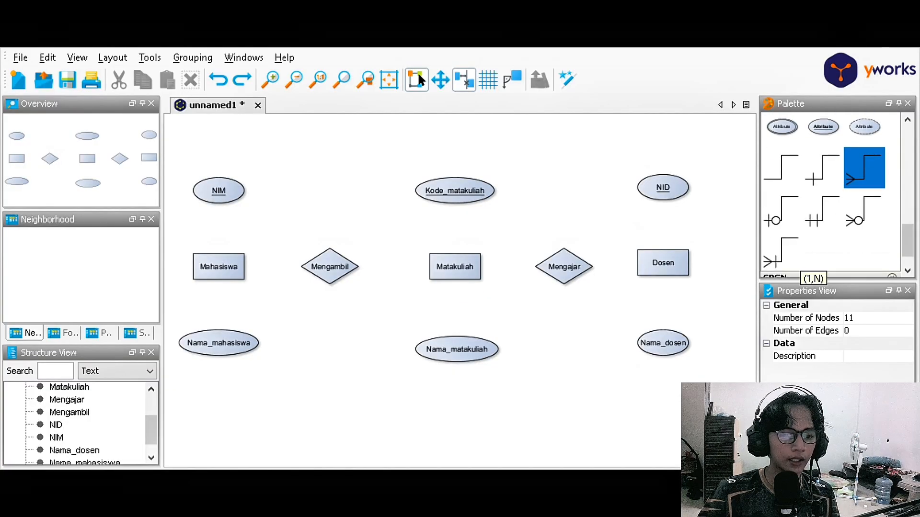
pyautogui.moveTo(786, 258); pyautogui.dragTo(238, 266)
pyautogui.click(329, 266)
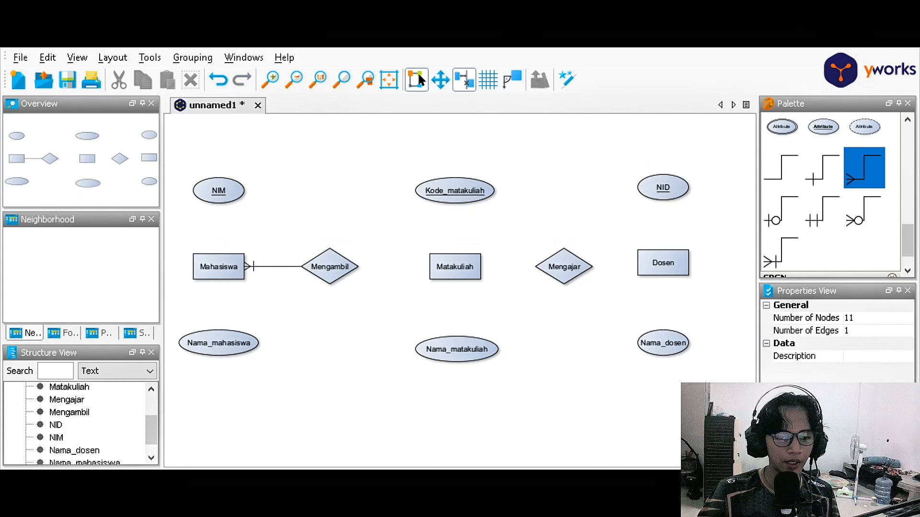
pyautogui.click(864, 167)
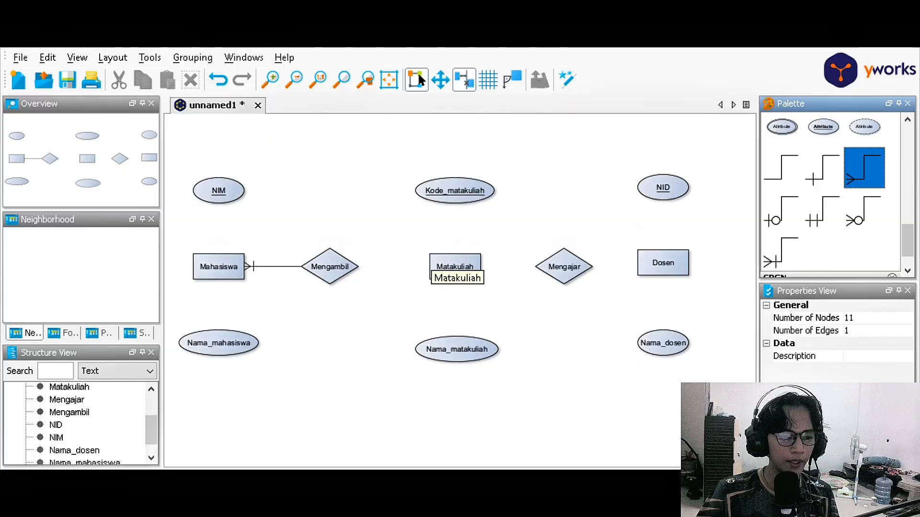
pyautogui.moveTo(437, 262); pyautogui.dragTo(344, 267)
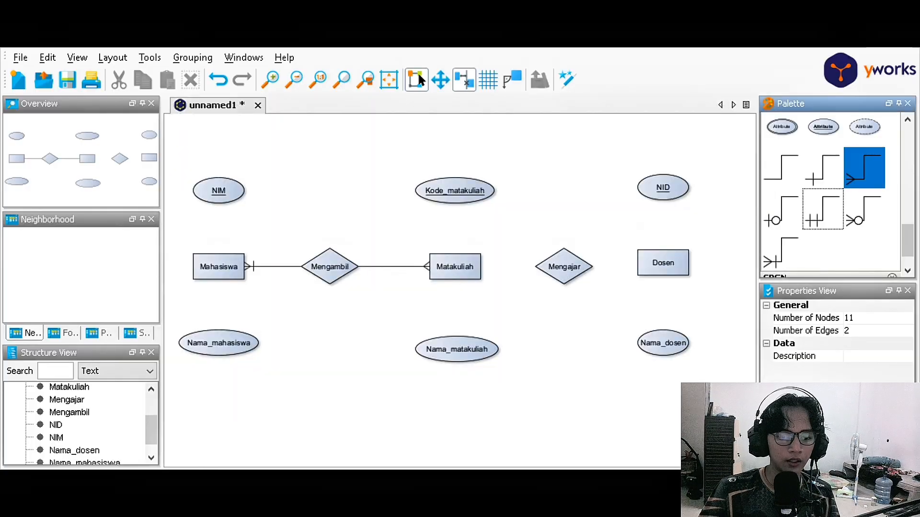
# - Connect Dosen to Mengajar with a double-bar edge and Matakuliah to Mengajar with a plain crow's-foot edge
pyautogui.click(823, 210)
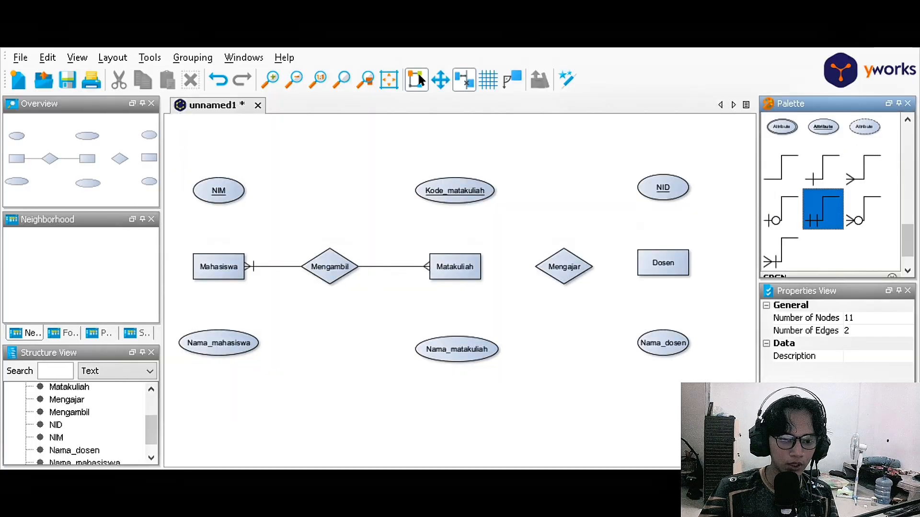
pyautogui.moveTo(823, 209); pyautogui.dragTo(655, 261)
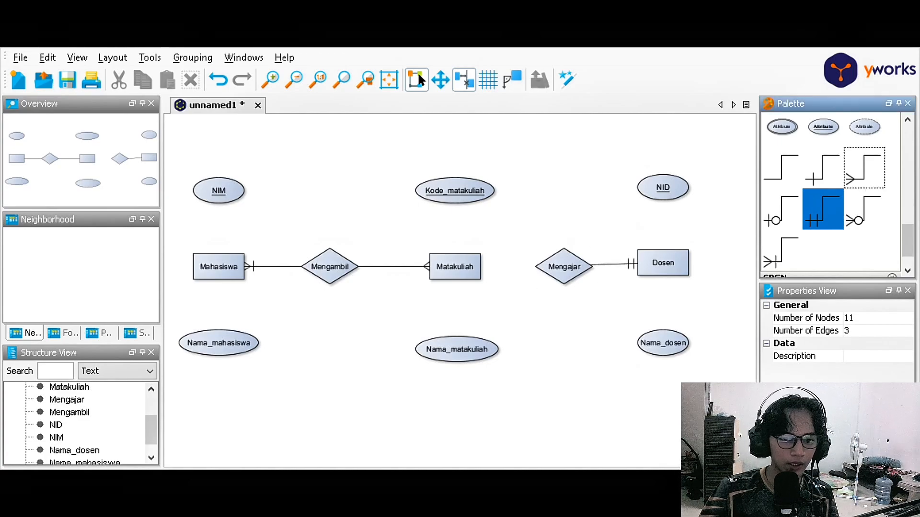
pyautogui.click(864, 168)
pyautogui.moveTo(864, 168); pyautogui.dragTo(466, 259)
pyautogui.click(546, 266)
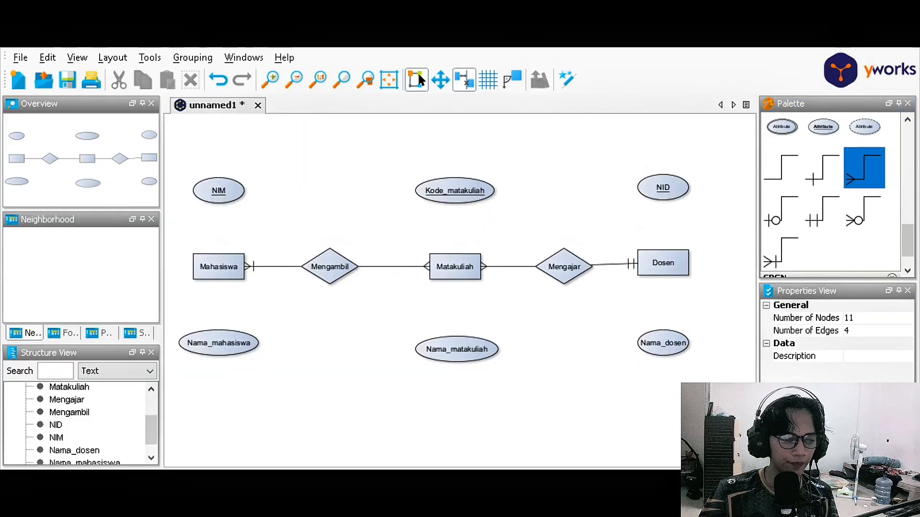
# - Connect each of the six attributes to its entity Mahasiswa, Matakuliah or Dosen with plain edges without cardinality symbols
pyautogui.scroll(1, 830, 194)
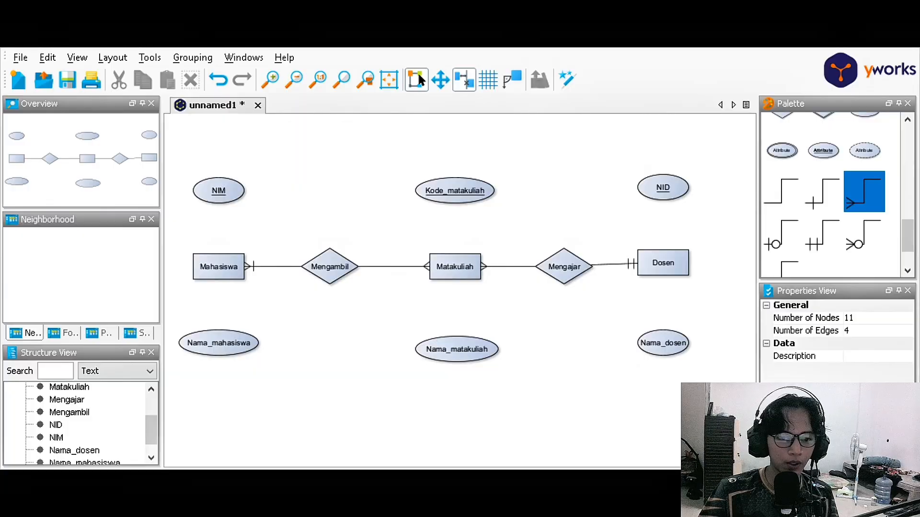
pyautogui.click(781, 191)
pyautogui.moveTo(218, 194); pyautogui.dragTo(218, 266)
pyautogui.moveTo(455, 197); pyautogui.dragTo(455, 266)
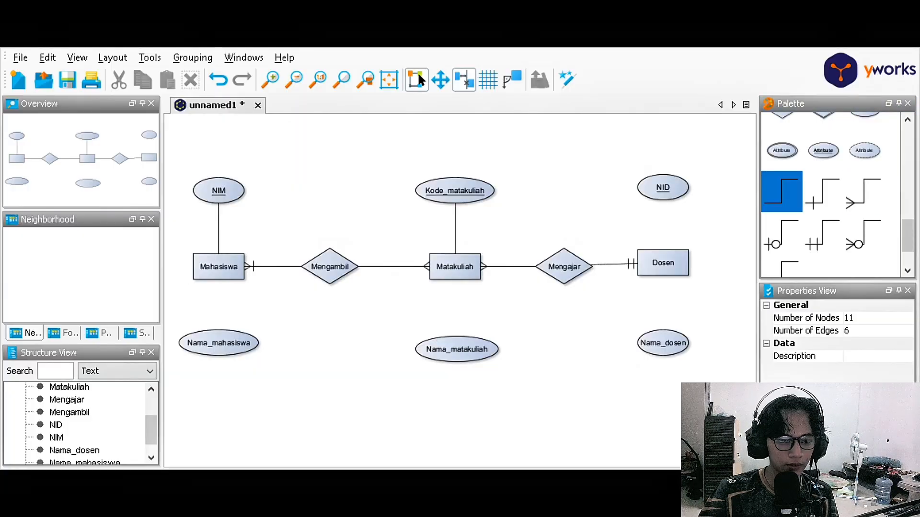
pyautogui.moveTo(663, 194); pyautogui.dragTo(663, 343)
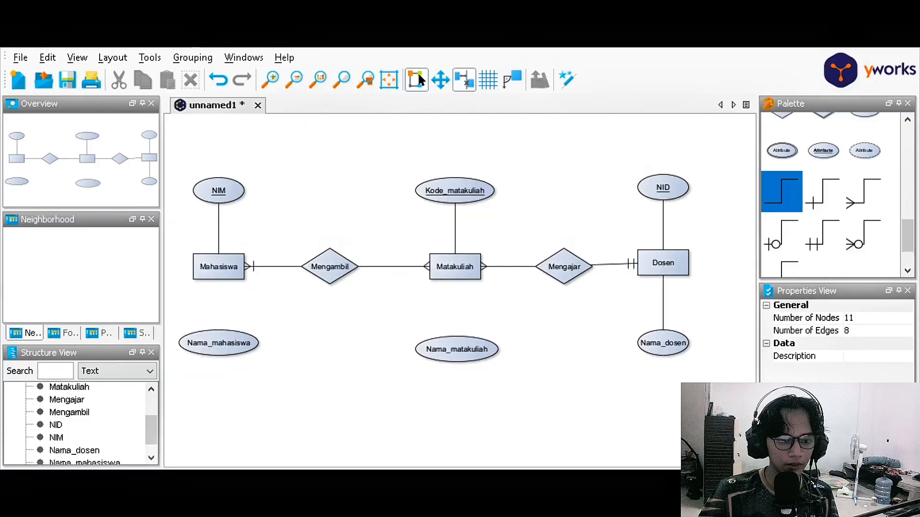
pyautogui.moveTo(437, 337)
pyautogui.mouseDown()
pyautogui.moveTo(462, 273)
pyautogui.moveTo(466, 337)
pyautogui.moveTo(461, 271)
pyautogui.mouseUp()
pyautogui.moveTo(209, 329); pyautogui.dragTo(218, 268)
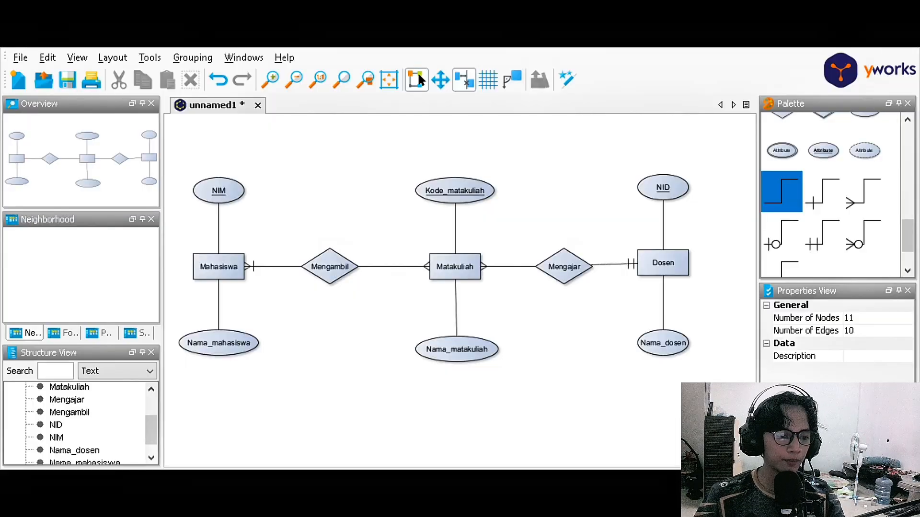
# - Add a new entity below the Mengambil relationship, between the Nama_mahasiswa and Nama_matakuliah attributes
pyautogui.scroll(3, 361, 372)
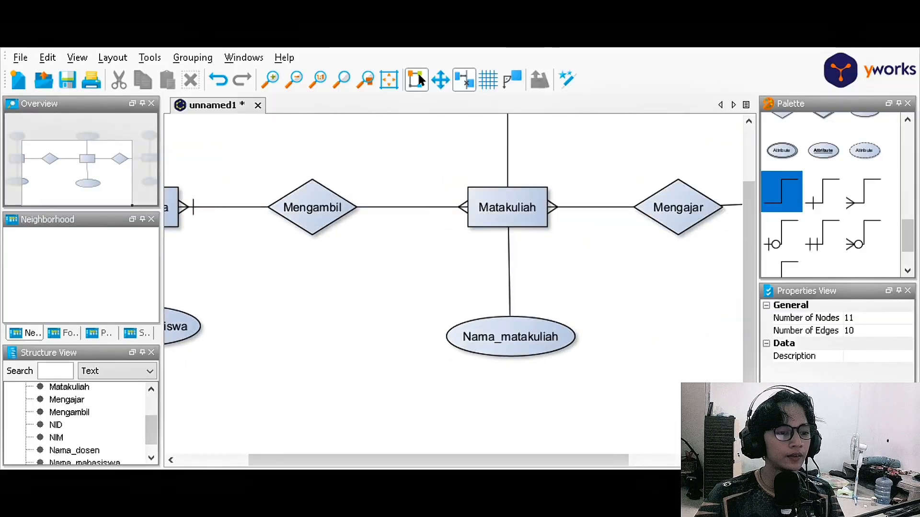
pyautogui.scroll(-2, 360, 373)
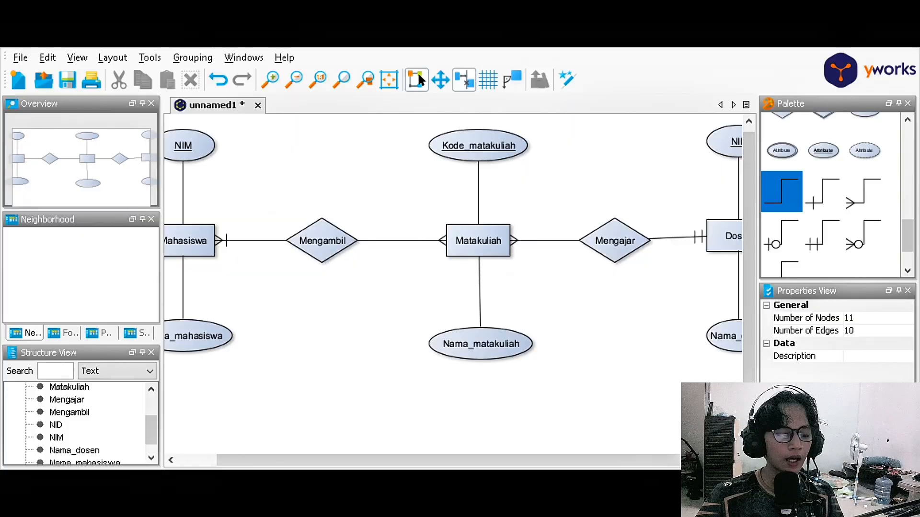
pyautogui.moveTo(474, 460); pyautogui.dragTo(435, 461)
pyautogui.scroll(-1, 436, 392)
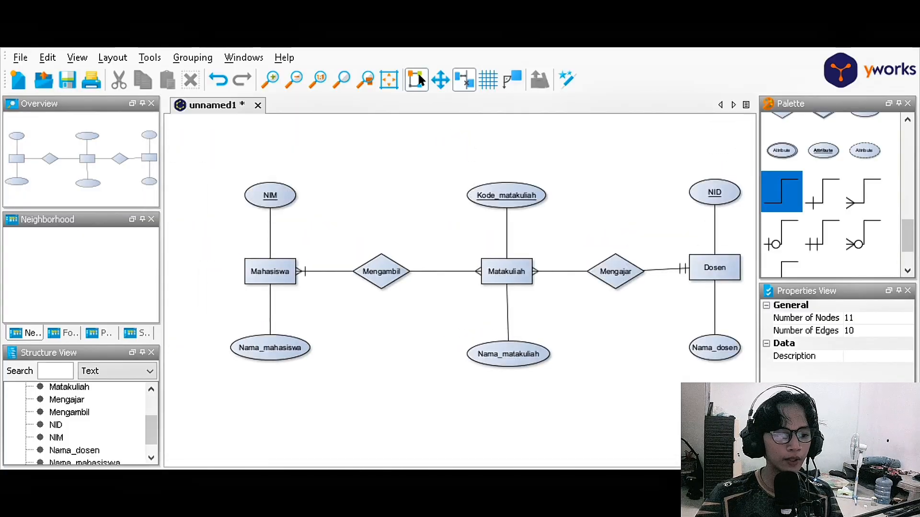
pyautogui.scroll(1, 436, 392)
pyautogui.scroll(3, 831, 197)
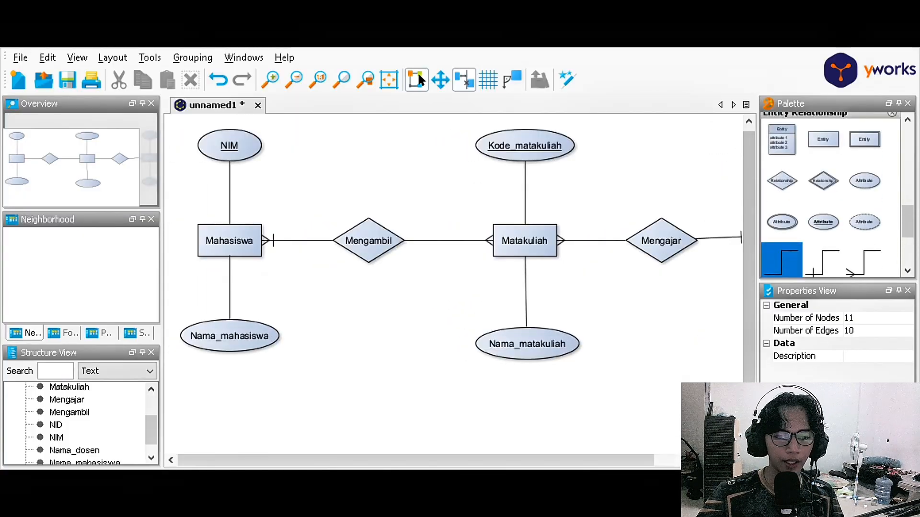
pyautogui.moveTo(823, 139); pyautogui.dragTo(395, 371)
# - Delete the two edges that connect Mengambil to Mahasiswa and to Matakuliah
pyautogui.click(302, 240)
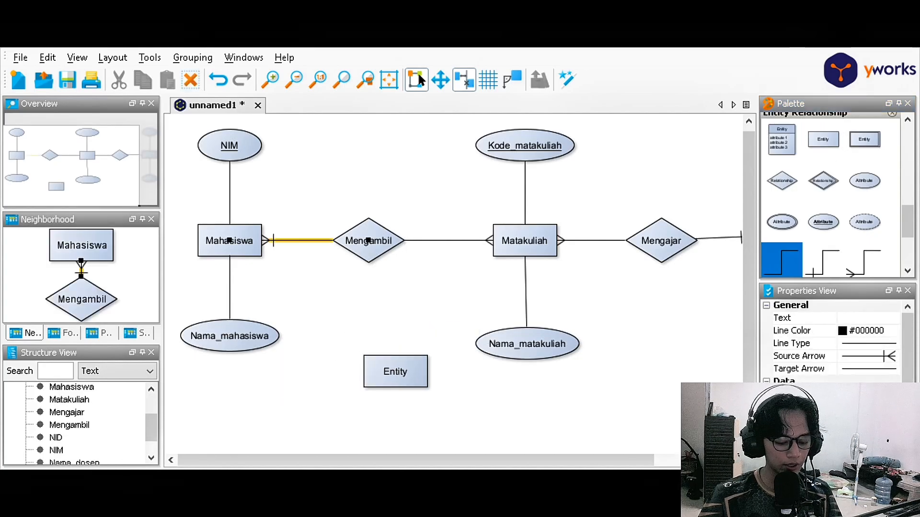
pyautogui.press('Delete')
pyautogui.click(446, 241)
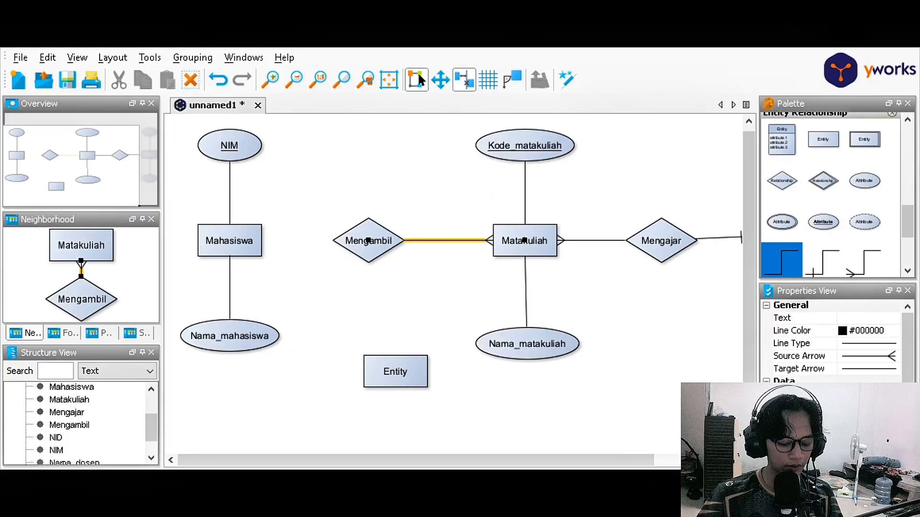
pyautogui.press('Delete')
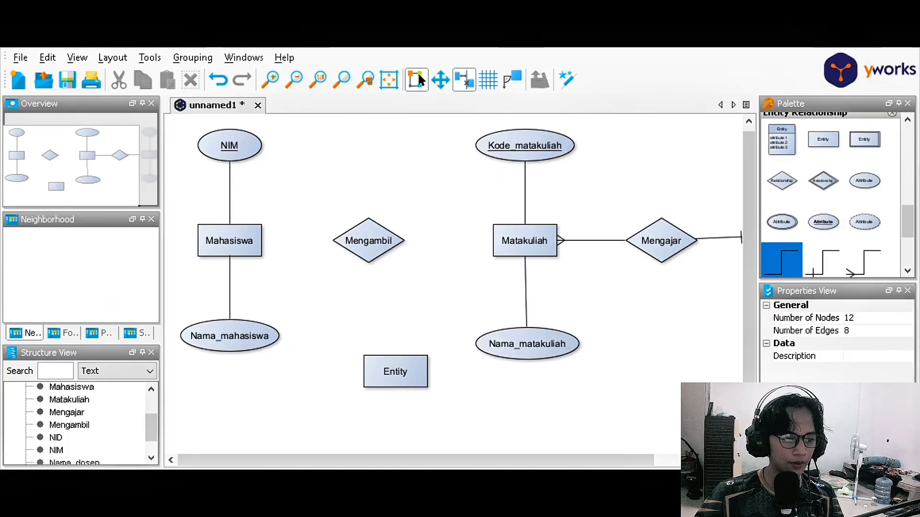
# - Shift Mengambil and the new entity down and to the left, and add a relationship diamond between Mengambil and Matakuliah
pyautogui.moveTo(368, 241); pyautogui.dragTo(339, 282)
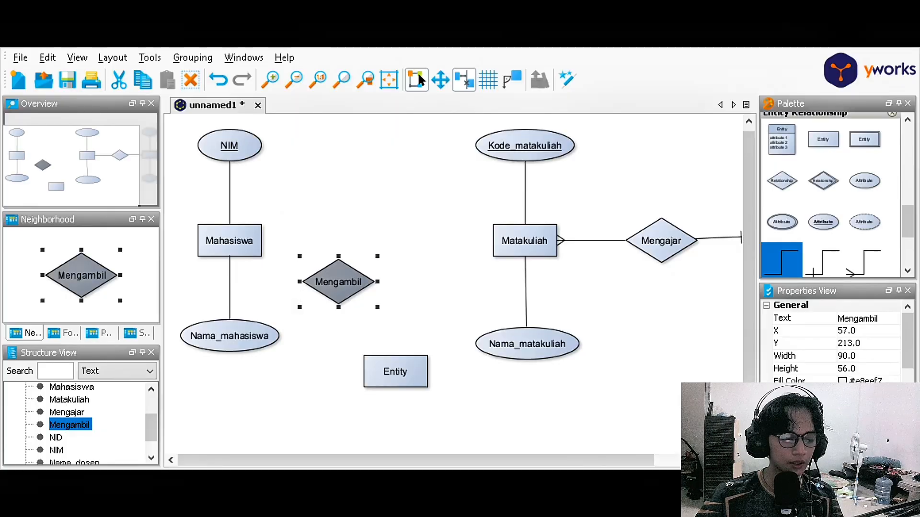
pyautogui.moveTo(396, 372); pyautogui.dragTo(377, 399)
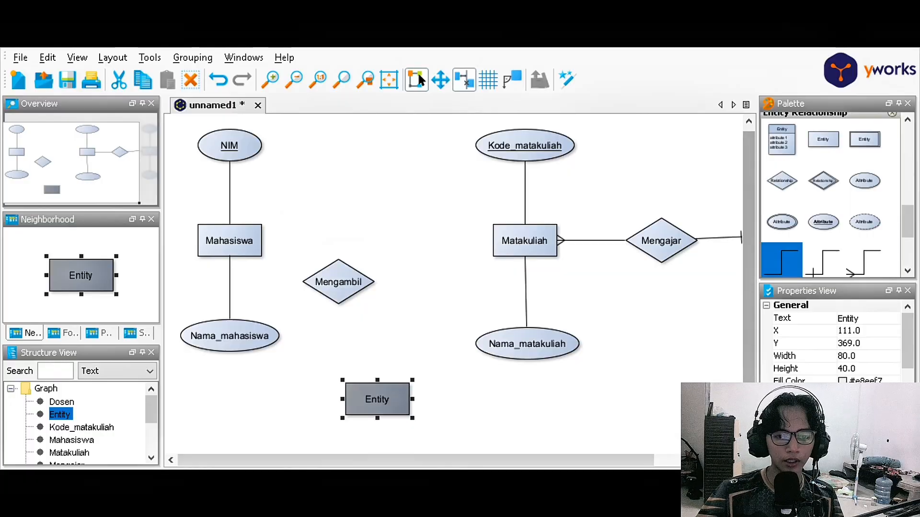
pyautogui.moveTo(782, 180); pyautogui.dragTo(433, 279)
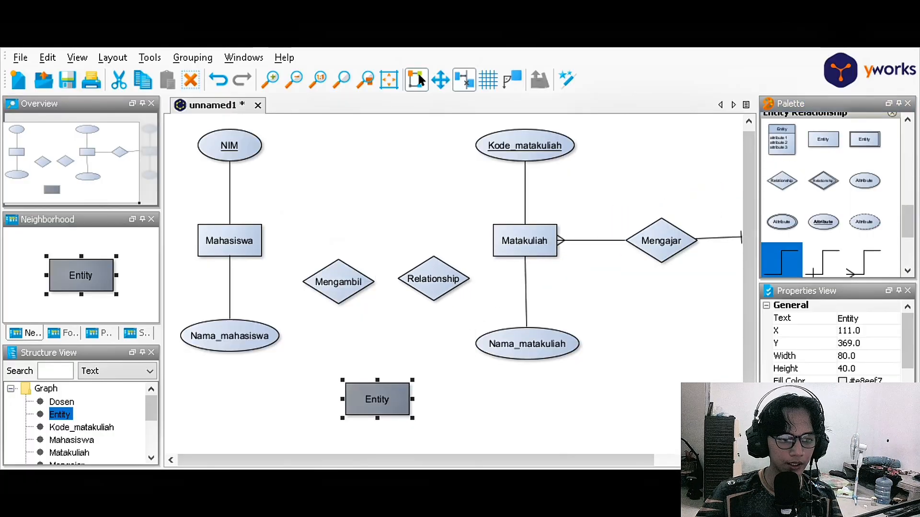
# - Move Matakuliah, Mengajar and Dosen with all their attributes to the right to make room beside the new relationship
pyautogui.moveTo(441, 139); pyautogui.dragTo(680, 364)
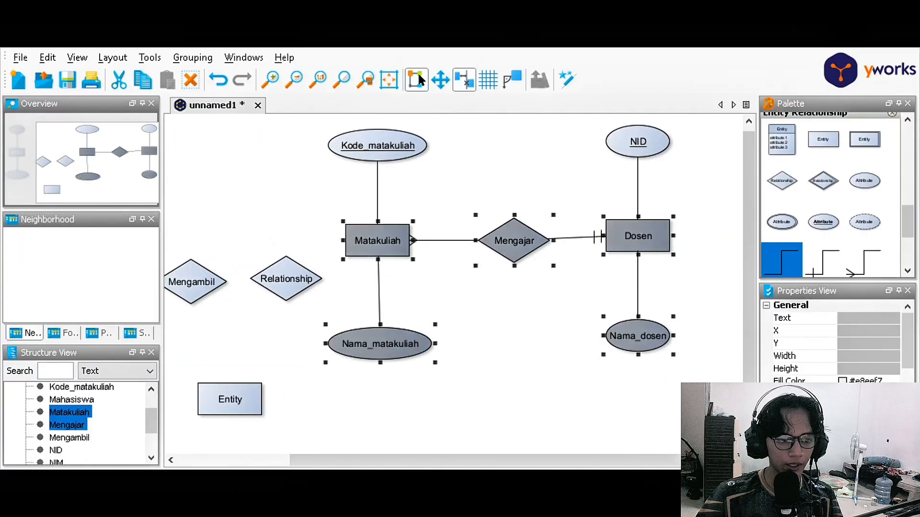
pyautogui.moveTo(514, 241)
pyautogui.mouseDown()
pyautogui.moveTo(549, 247)
pyautogui.moveTo(514, 246)
pyautogui.moveTo(523, 247)
pyautogui.mouseUp()
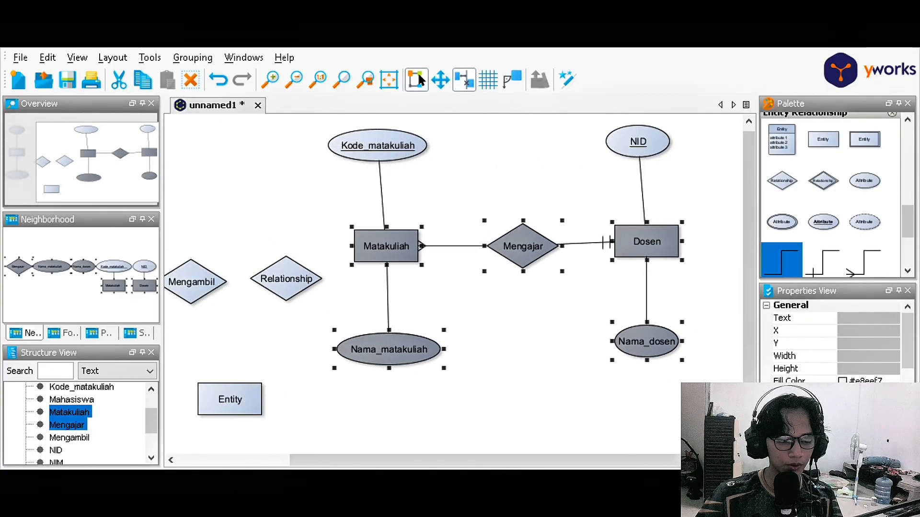
pyautogui.click(488, 192)
pyautogui.moveTo(296, 122); pyautogui.dragTo(740, 382)
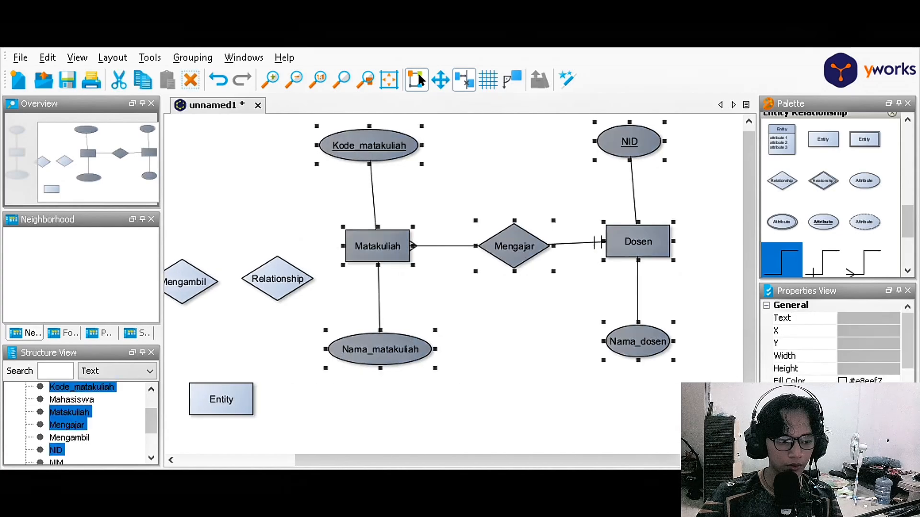
pyautogui.moveTo(514, 246); pyautogui.dragTo(652, 266)
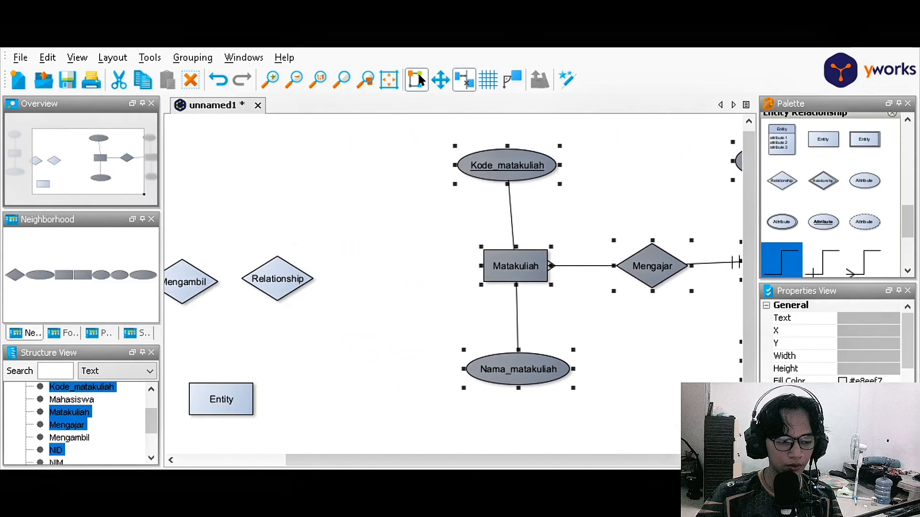
# - Move the new relationship diamond to the right, into the gap between Mengambil and Matakuliah
pyautogui.click(586, 317)
pyautogui.moveTo(278, 278); pyautogui.dragTo(358, 272)
pyautogui.scroll(-2, 424, 391)
pyautogui.scroll(2, 366, 373)
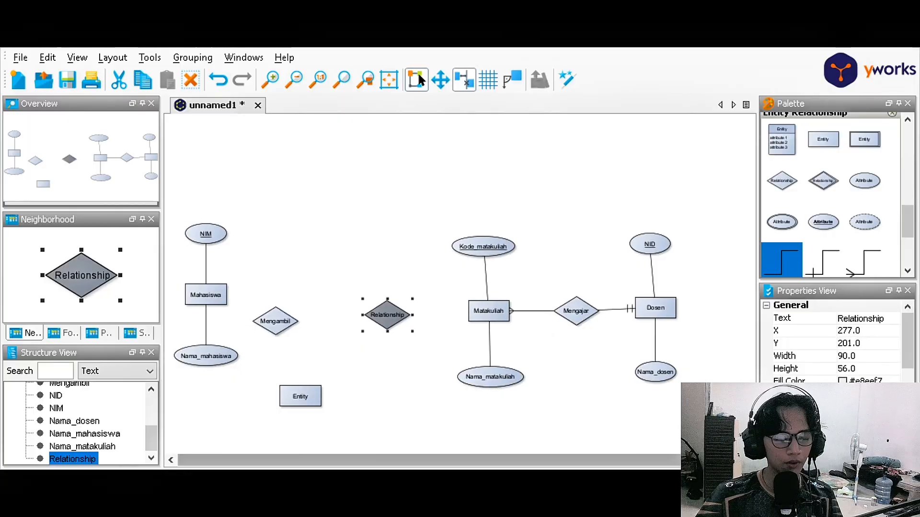
pyautogui.scroll(-1, 320, 432)
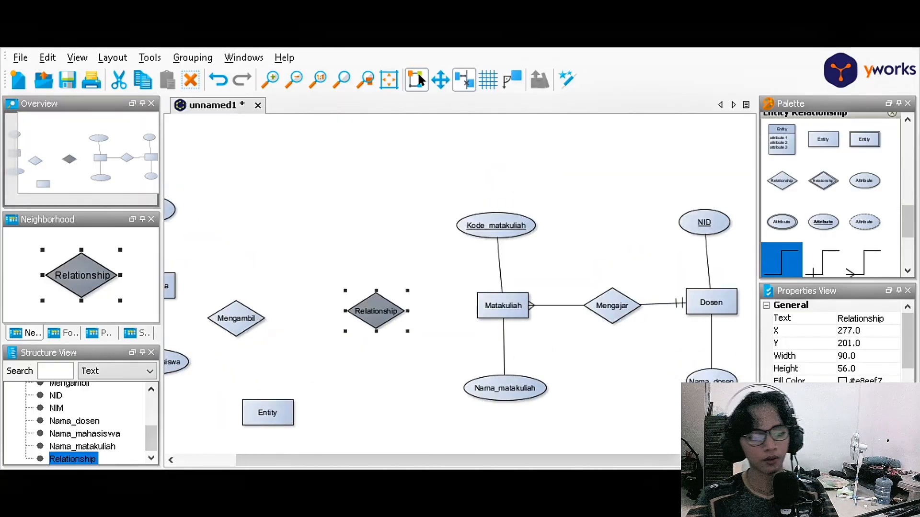
pyautogui.moveTo(320, 460); pyautogui.dragTo(261, 460)
pyautogui.scroll(1, 396, 364)
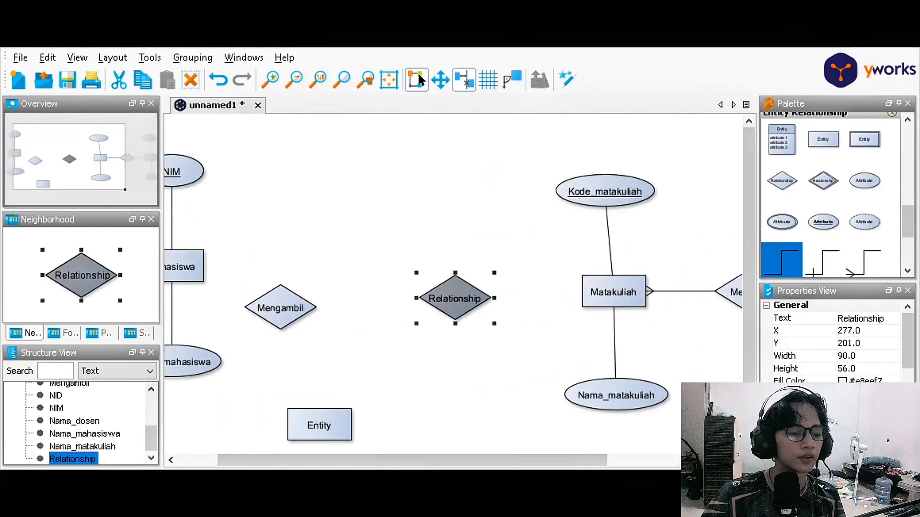